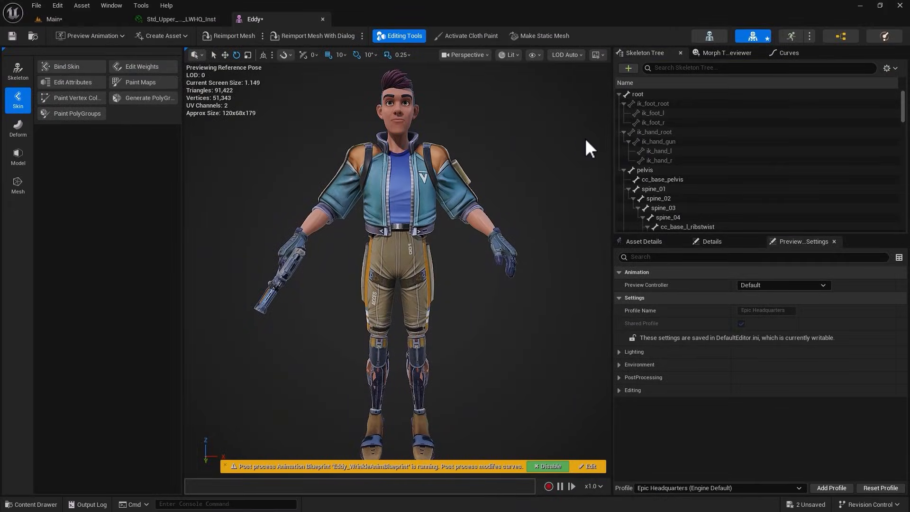
Open the character's animation editor and preview another of the Eddy animation assets
left_click(791, 37)
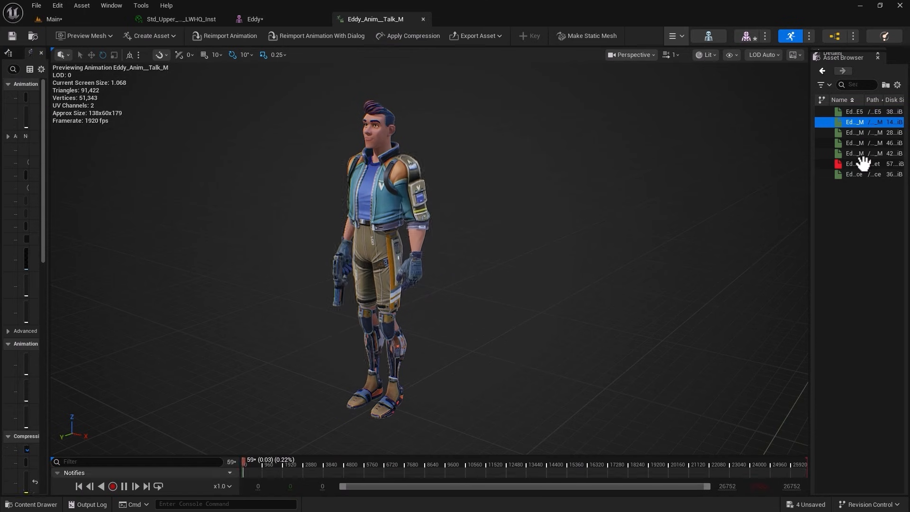
double_click(855, 133)
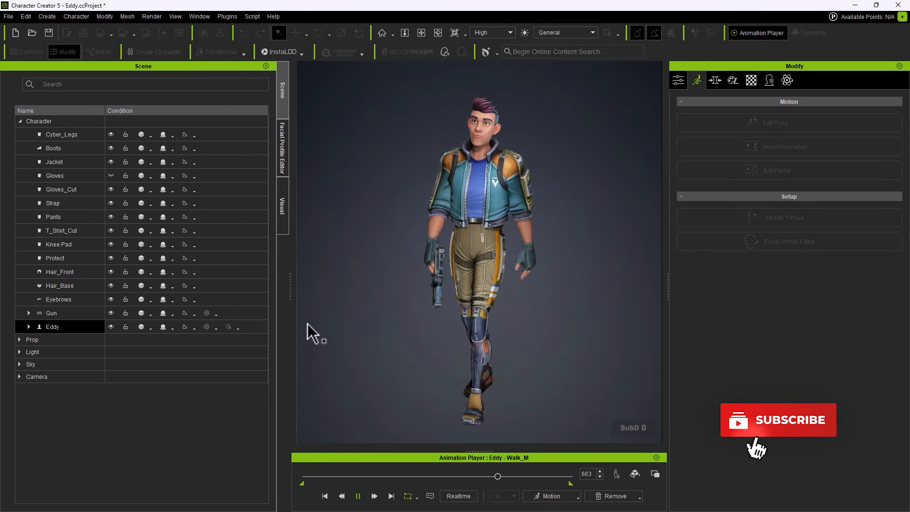
Switch to Character Creator 5, pause the Eddy character's walk animation, and start an FBX export of the clothed character
left_click(360, 499)
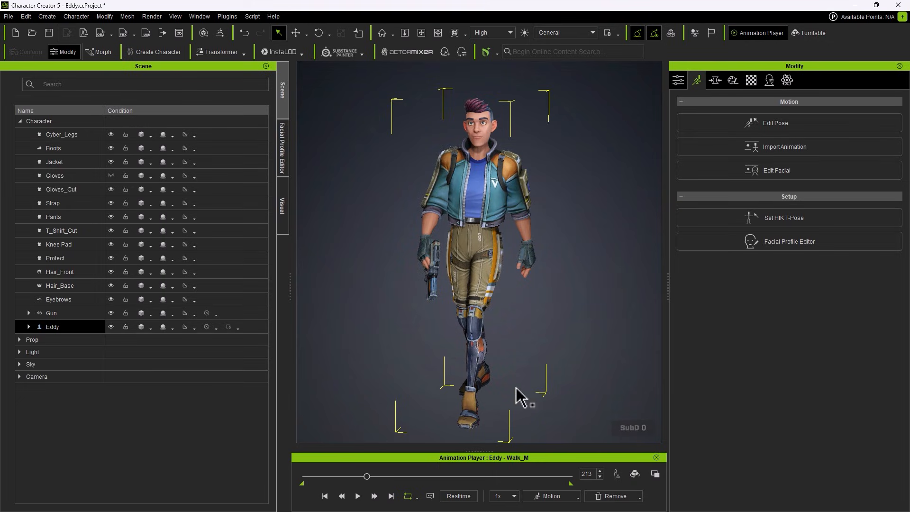
left_click(10, 14)
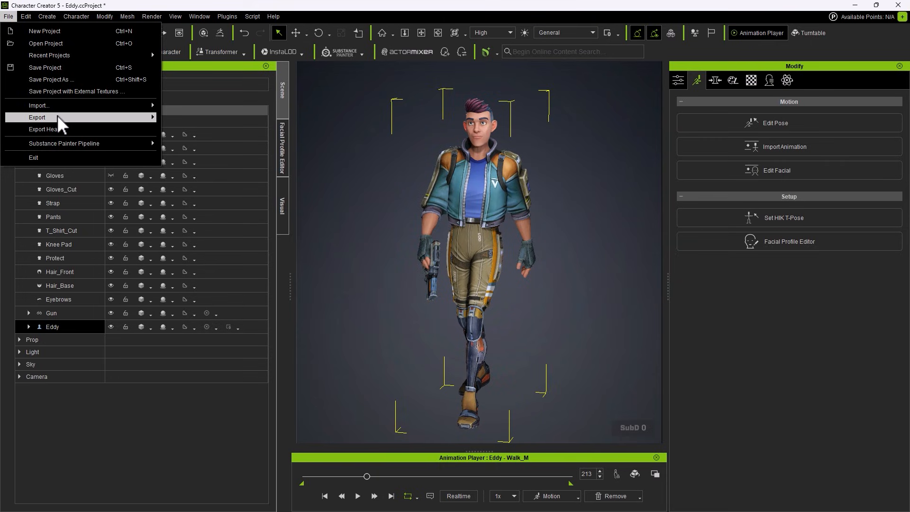
mouse_move(57, 116)
mouse_move(228, 164)
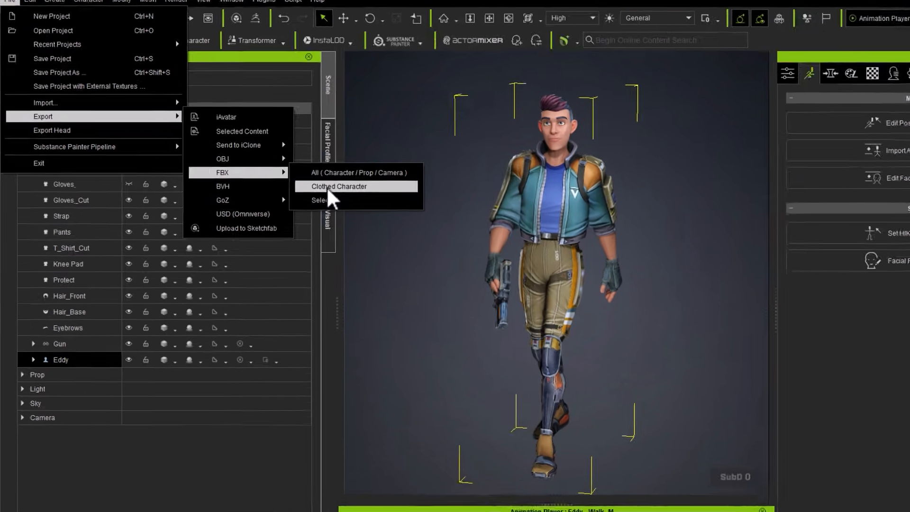
left_click(331, 186)
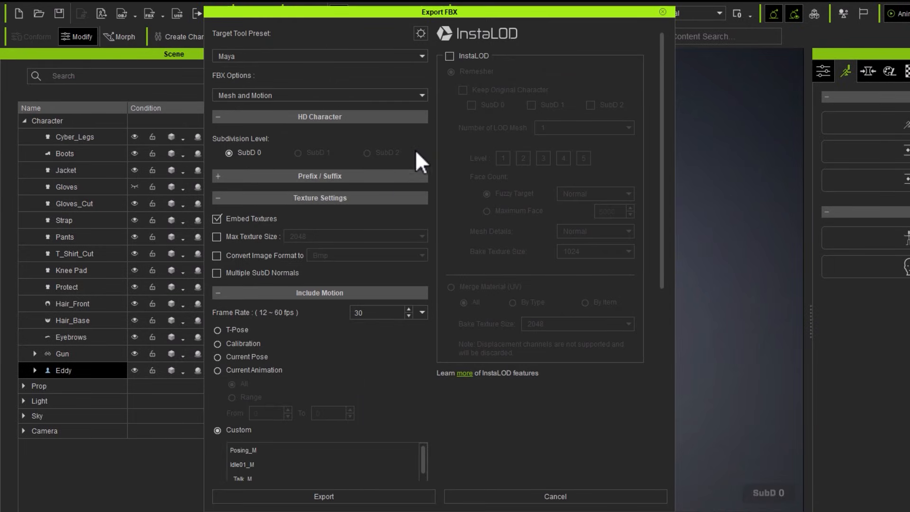
Set the target tool preset to Unreal (UE5 Skeleton) and show the advanced export settings
left_click(249, 56)
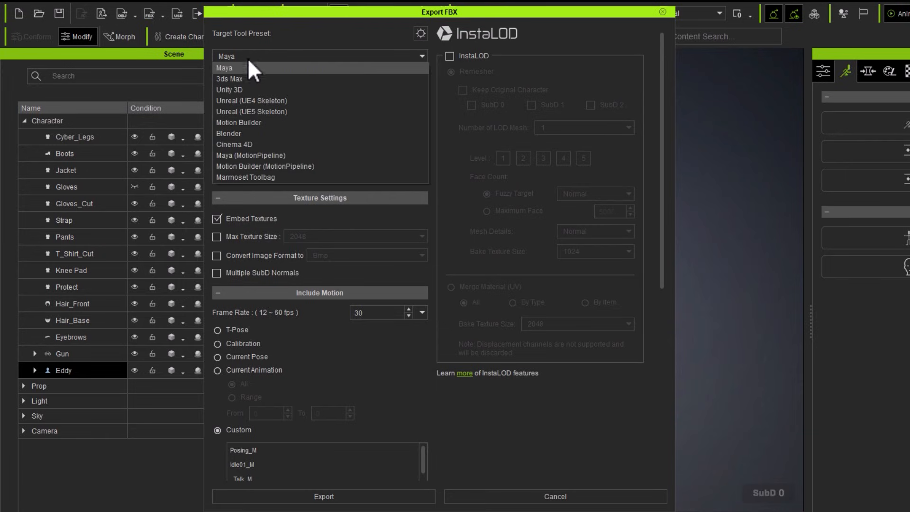
left_click(256, 111)
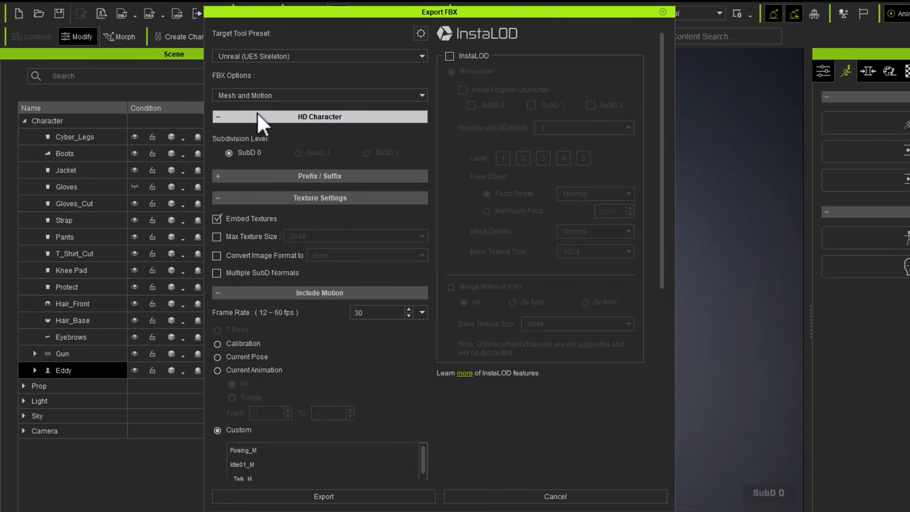
left_click(418, 34)
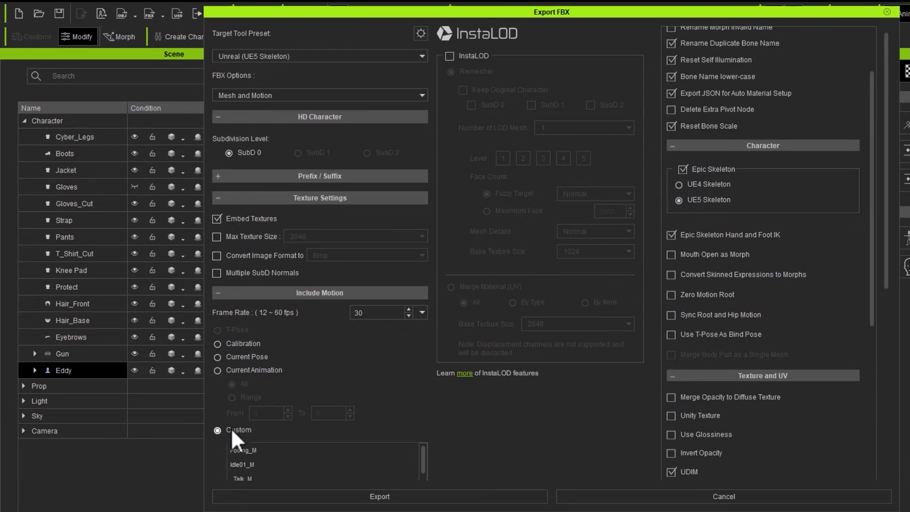
scroll(236, 425, "down", 1)
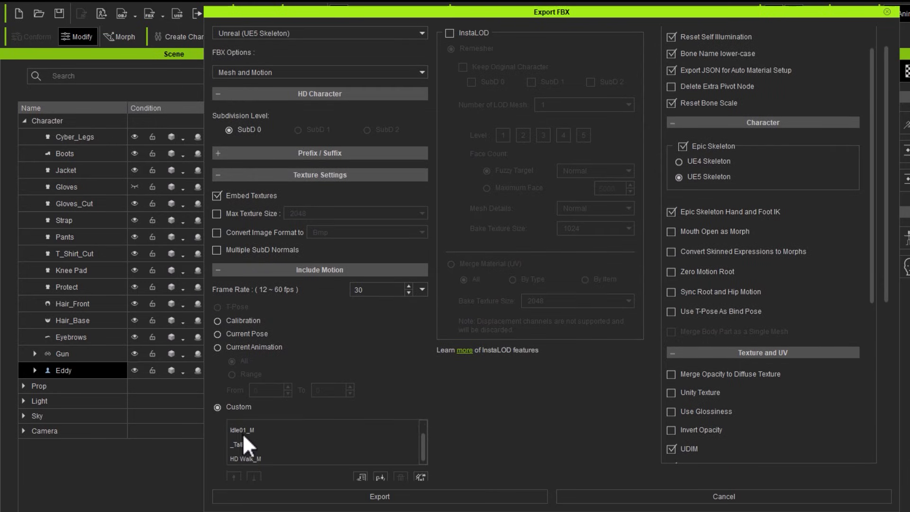
left_click(381, 476)
left_click(283, 227)
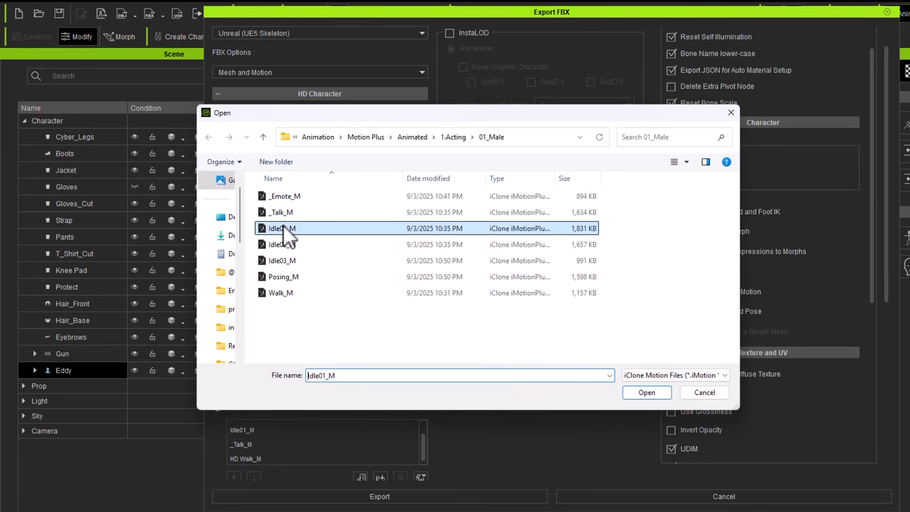
left_click(284, 260, "ctrl")
left_click(289, 293, "ctrl")
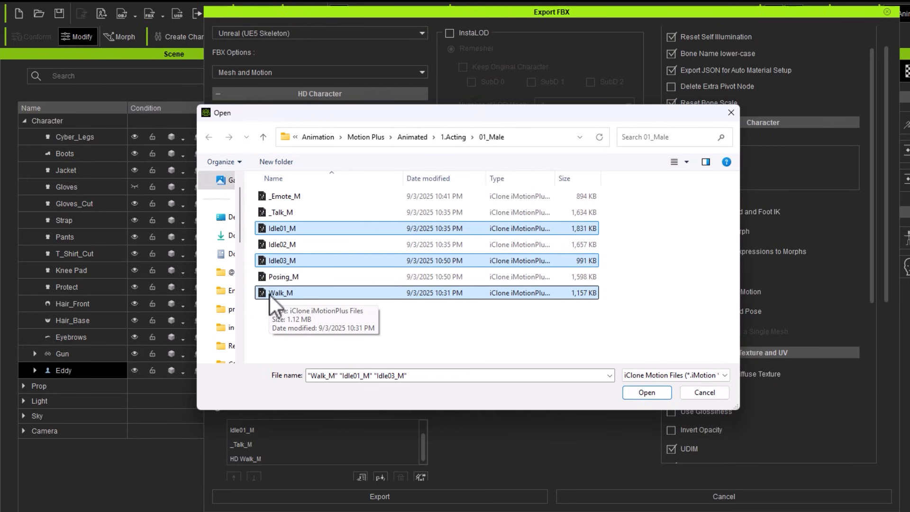
left_click(696, 393)
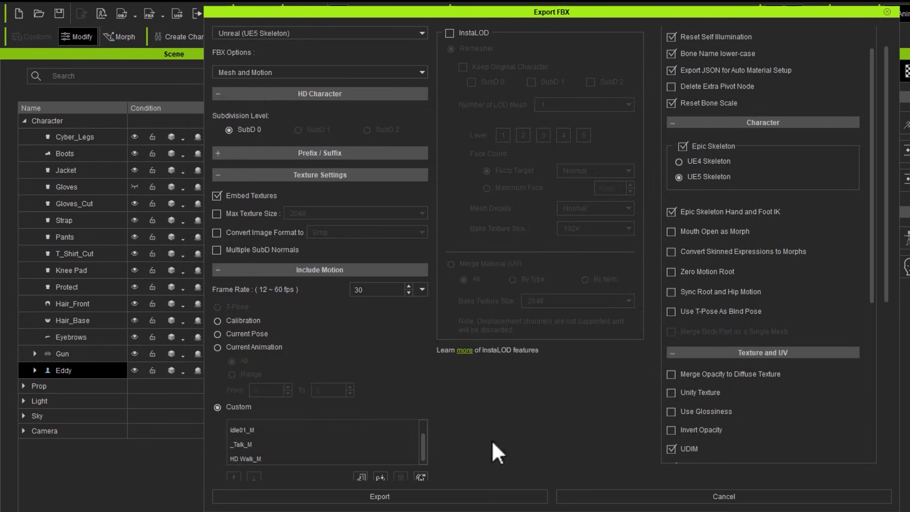
Check the Idle01_M, _Talk_M and HD Walk_M entries in the custom motion list
left_click(237, 431)
left_click(237, 447)
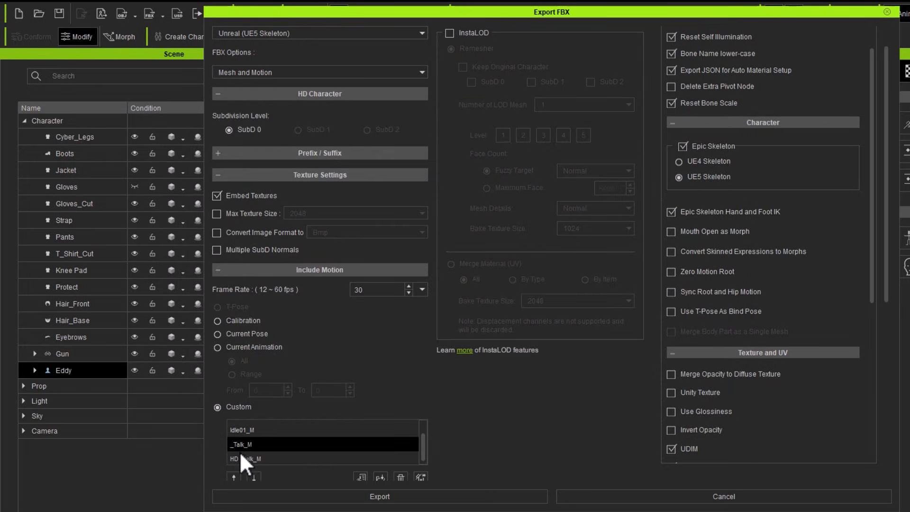
scroll(240, 451, "down", 2)
left_click(242, 447)
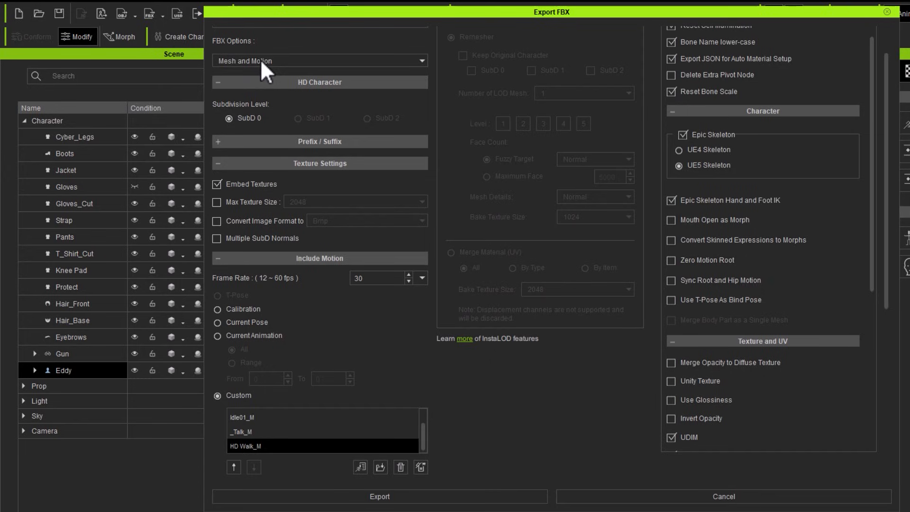
Turn off Embed Textures and limit the maximum texture size to 2048, leaving Multiple SubD Normals off
left_click(250, 184)
left_click(249, 203)
left_click(302, 200)
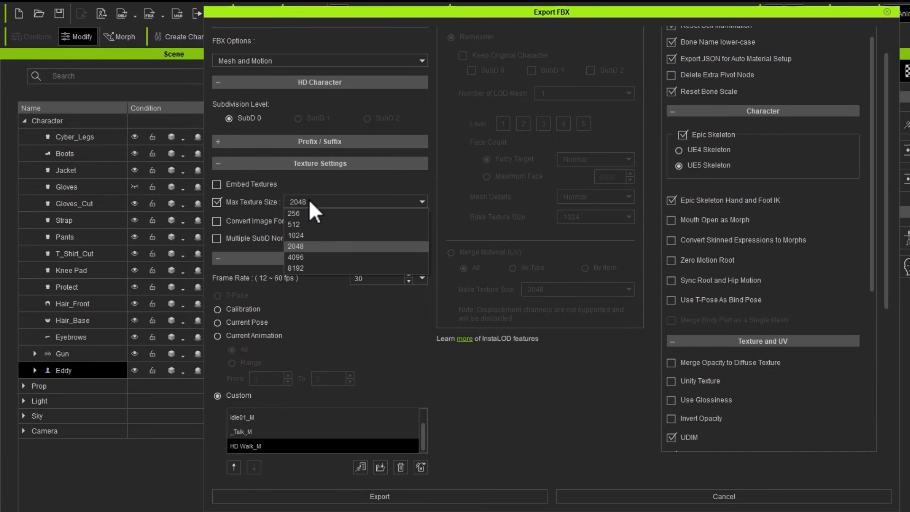
left_click(303, 247)
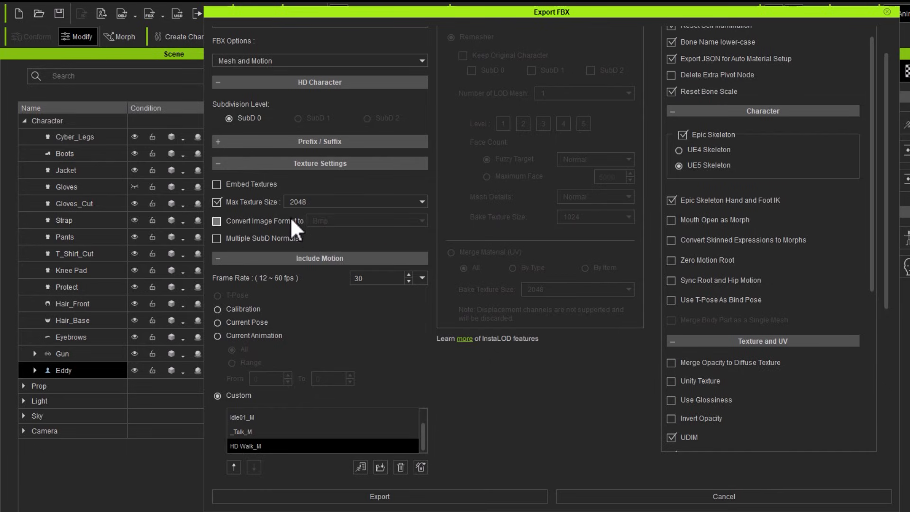
left_click(294, 204)
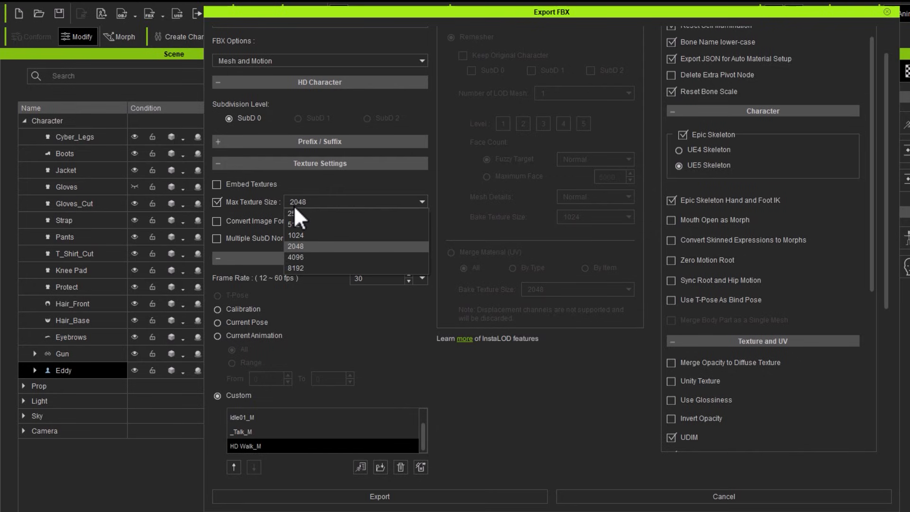
left_click(294, 246)
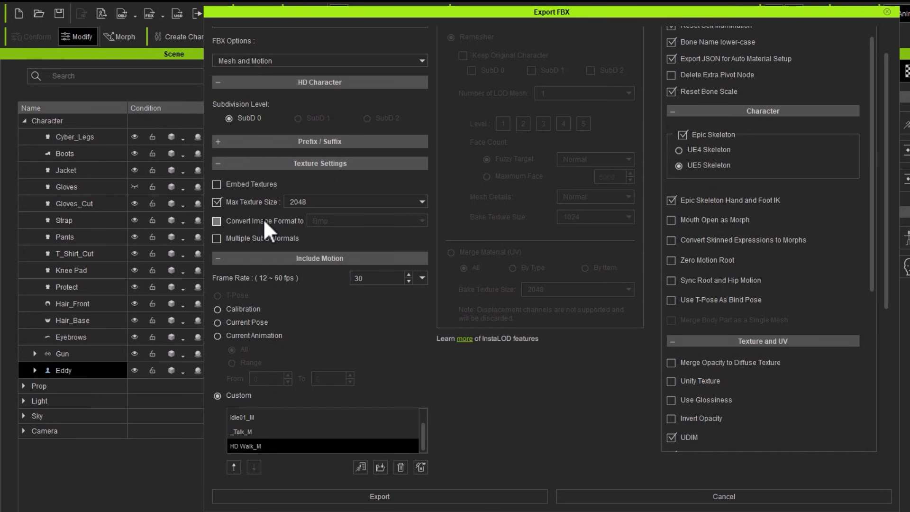
left_click(258, 238)
left_click(258, 238)
Export the character as an FBX named Eddy into the CC_Export project's Content/CharacterCreatorAssets folder
left_click(318, 497)
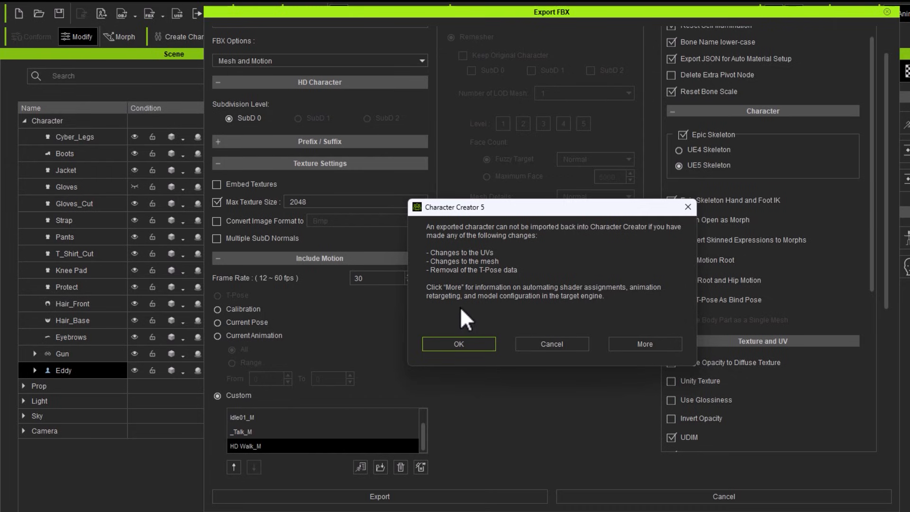
left_click(458, 342)
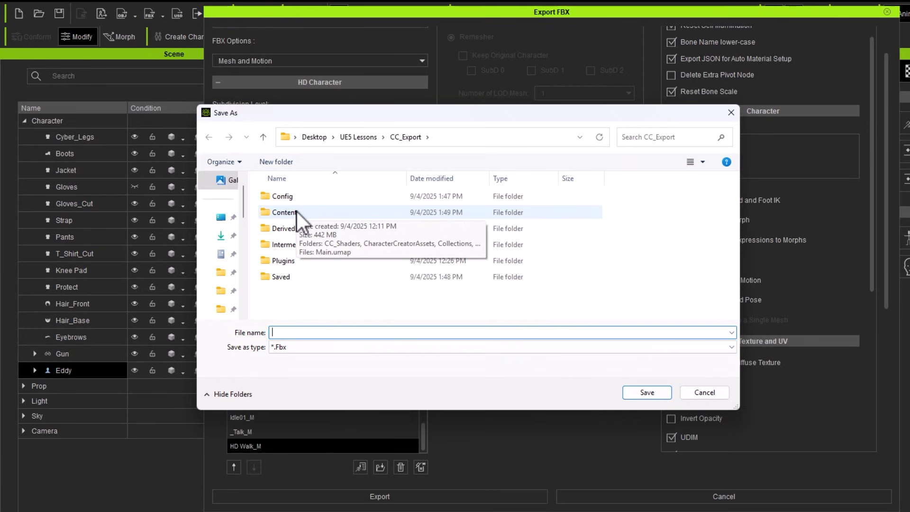
double_click(294, 212)
left_click(283, 211)
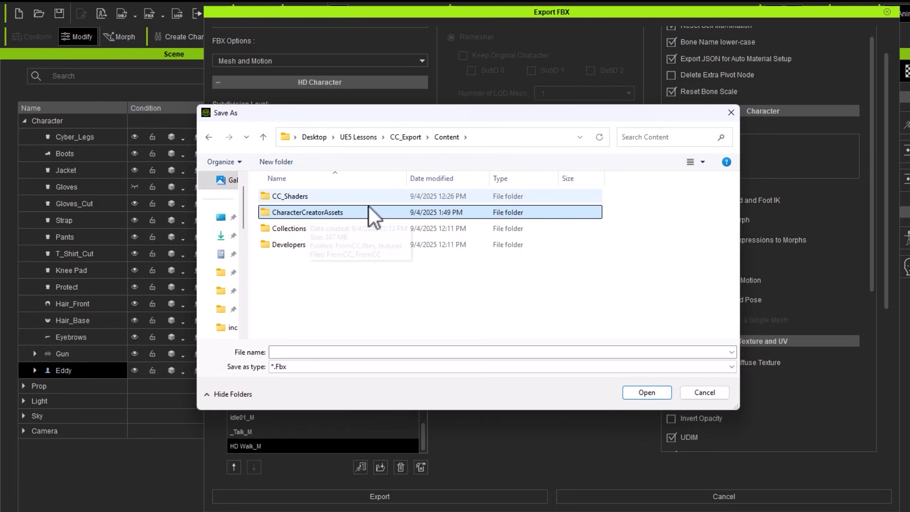
double_click(281, 213)
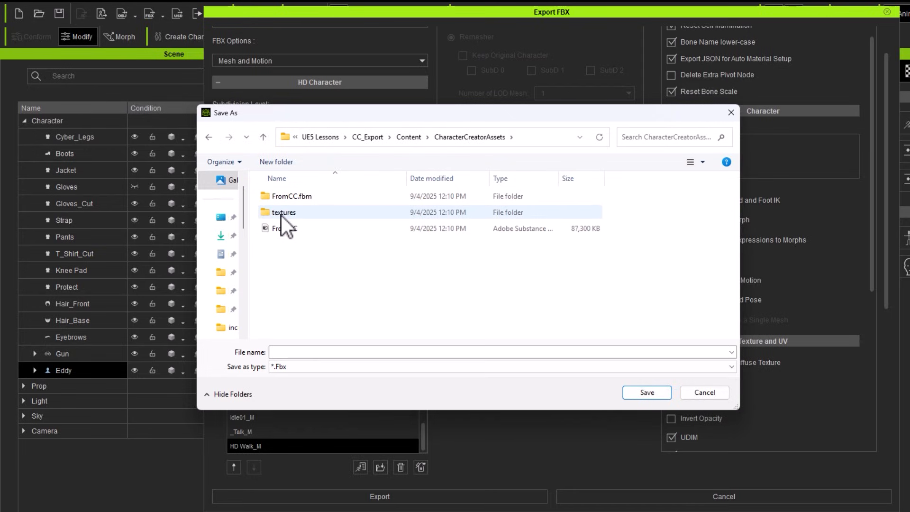
left_click(276, 353)
type("Eddy")
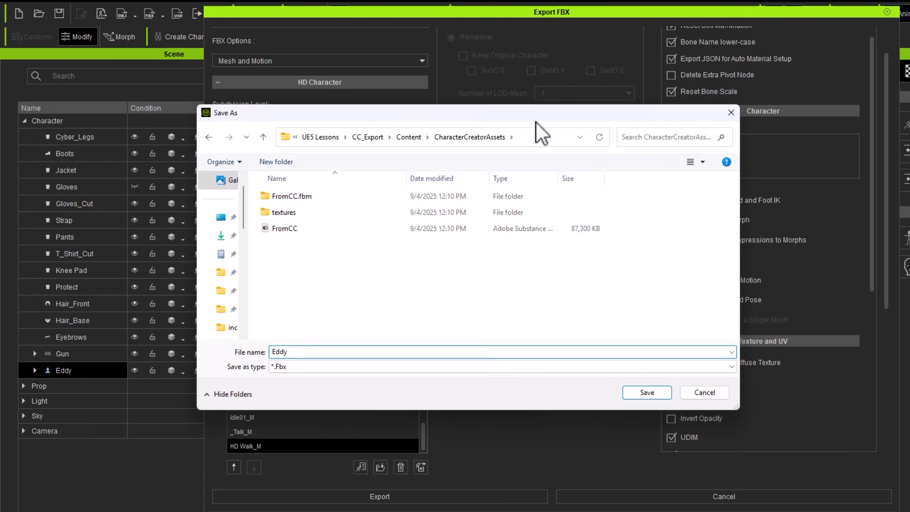
left_click_drag(536, 122, 533, 164)
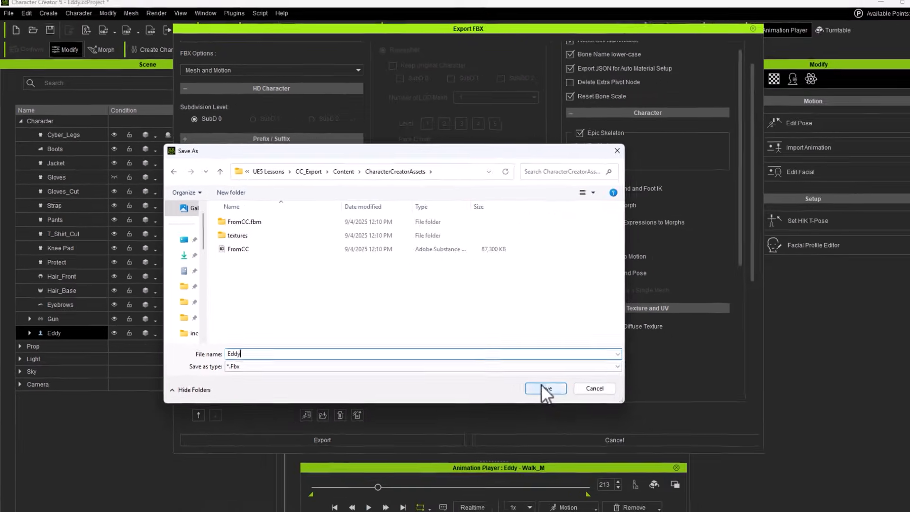
key("Return")
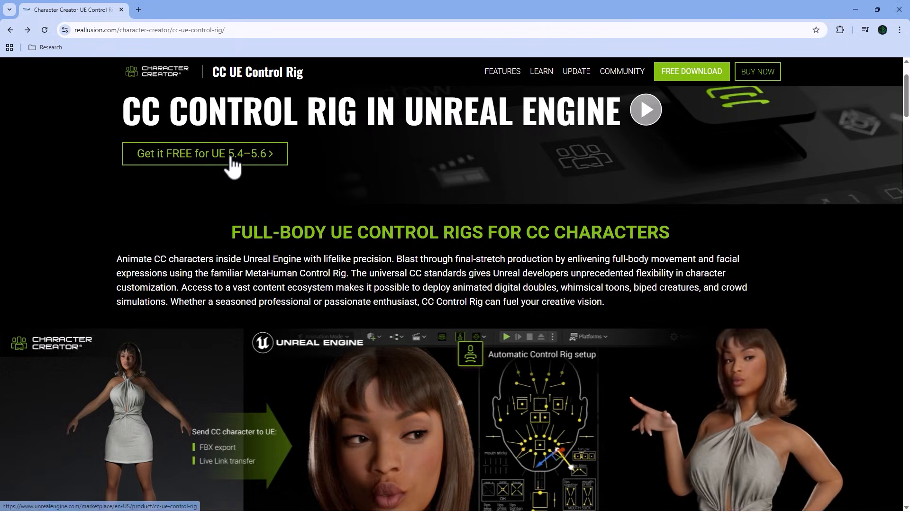
View the CC UE Control Rig listing in the Fab web library, and search the Epic Games Launcher's Fab library for CC
left_click(203, 155)
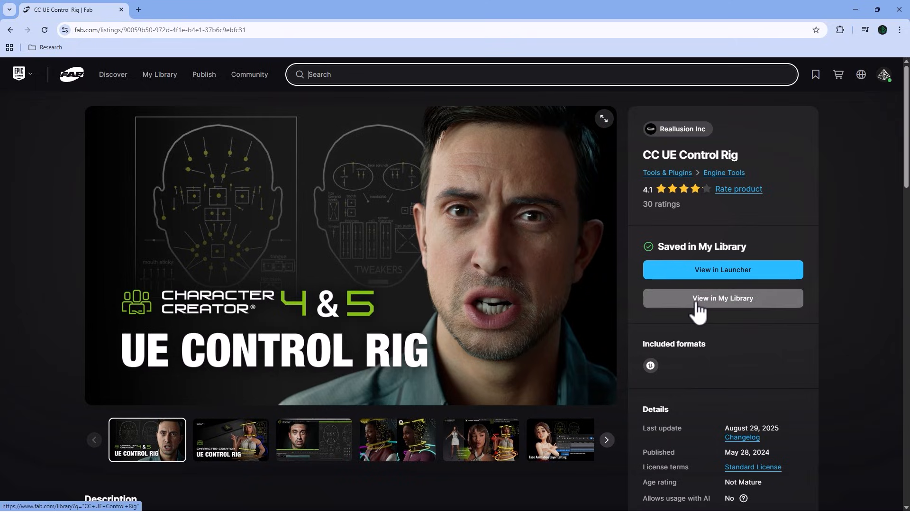
left_click(697, 310)
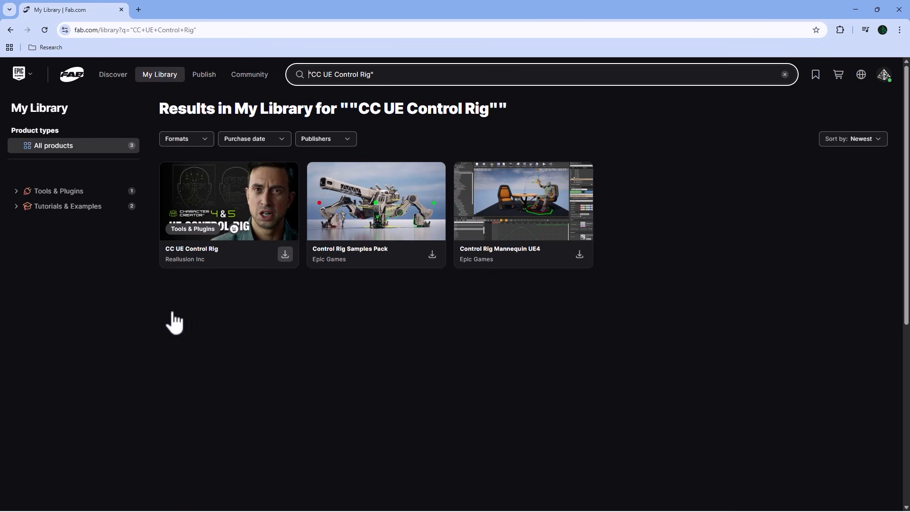
key("alt+Tab")
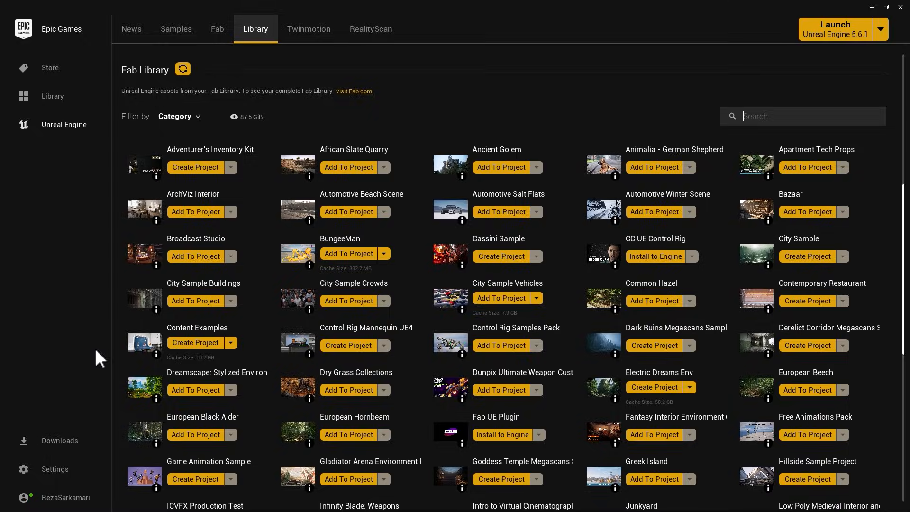
left_click(741, 118)
type("CC")
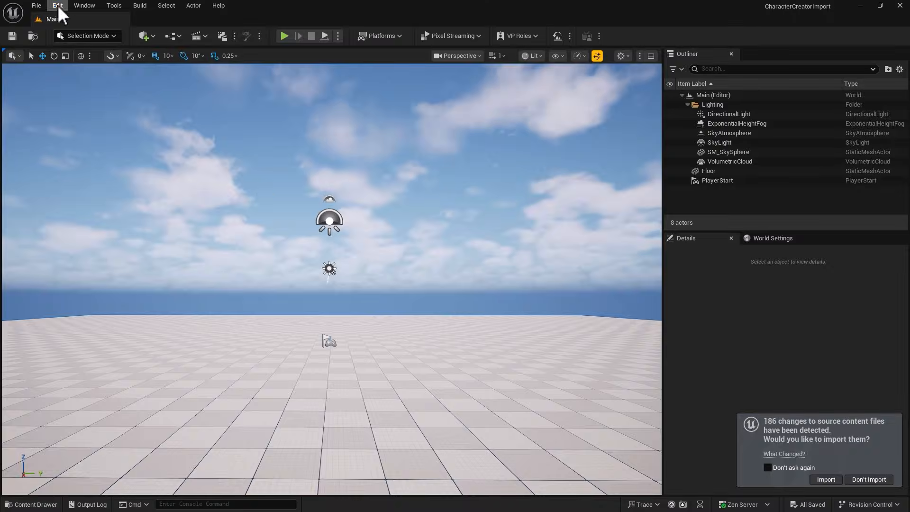
Switch to Unreal Editor and view the installed Reallusion plugins in the plugin browser
left_click(58, 4)
left_click(84, 163)
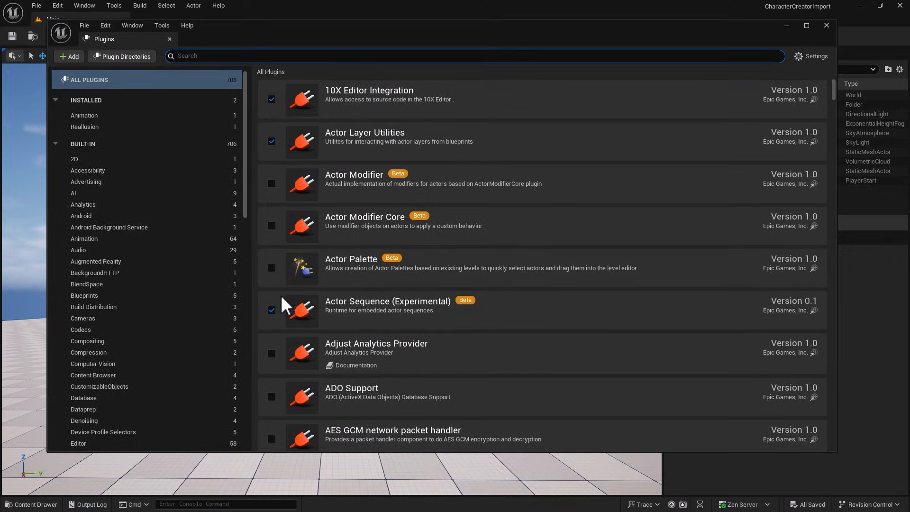
left_click(86, 127)
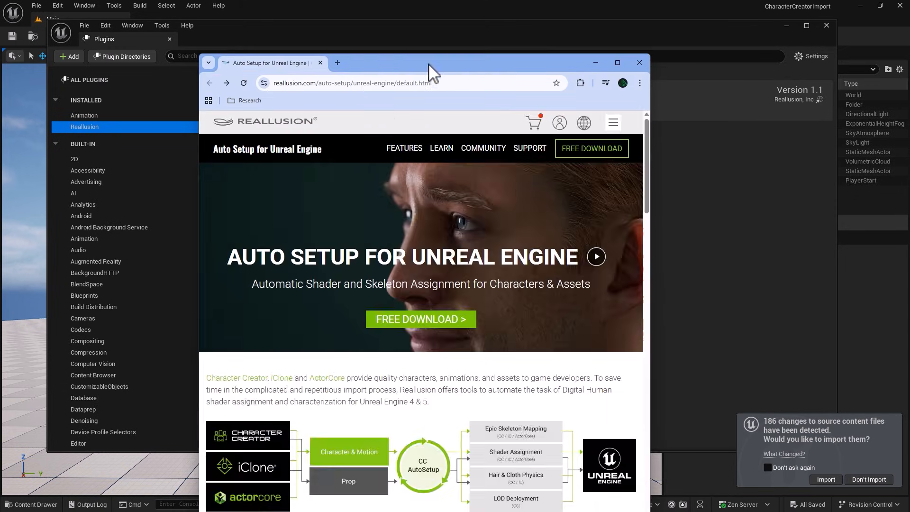
View the Auto Setup for Unreal Engine web page, and install Character Creator & iClone Auto Setup v1.40, accepting its license agreement
double_click(428, 63)
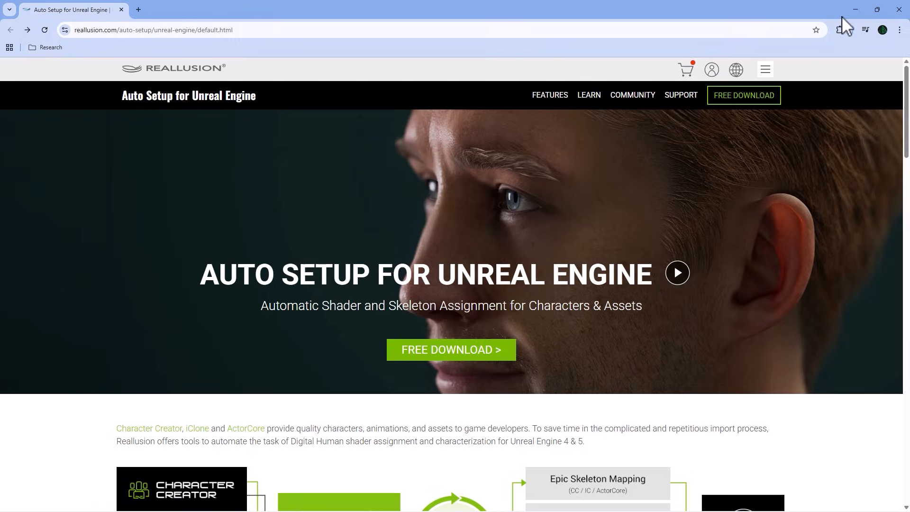
left_click(853, 9)
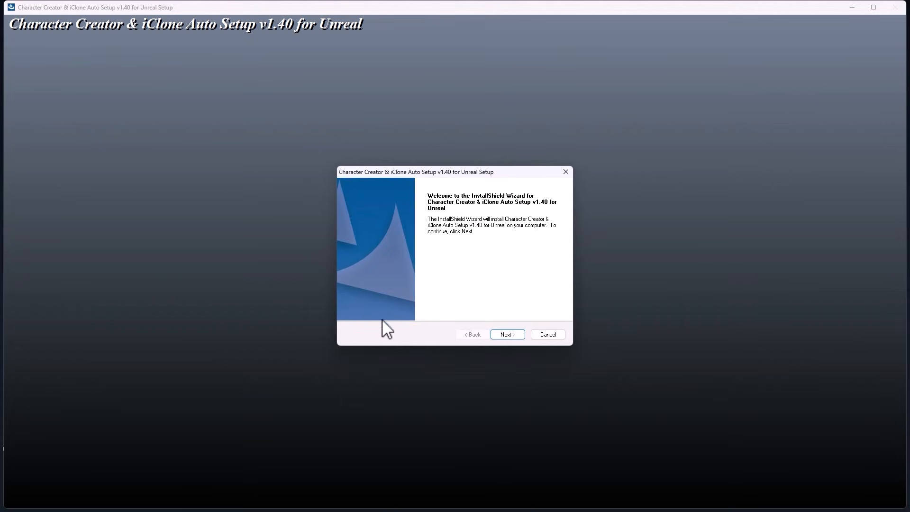
left_click(510, 334)
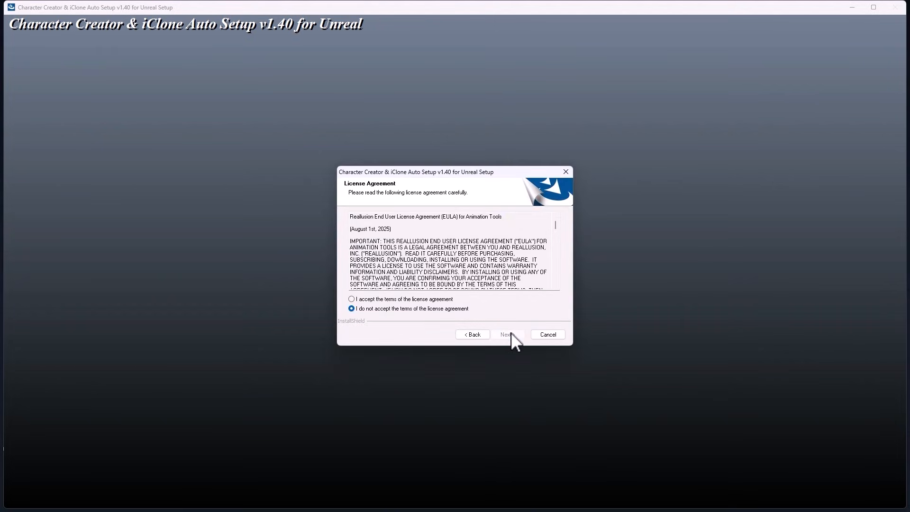
left_click(429, 300)
left_click(505, 332)
left_click(508, 335)
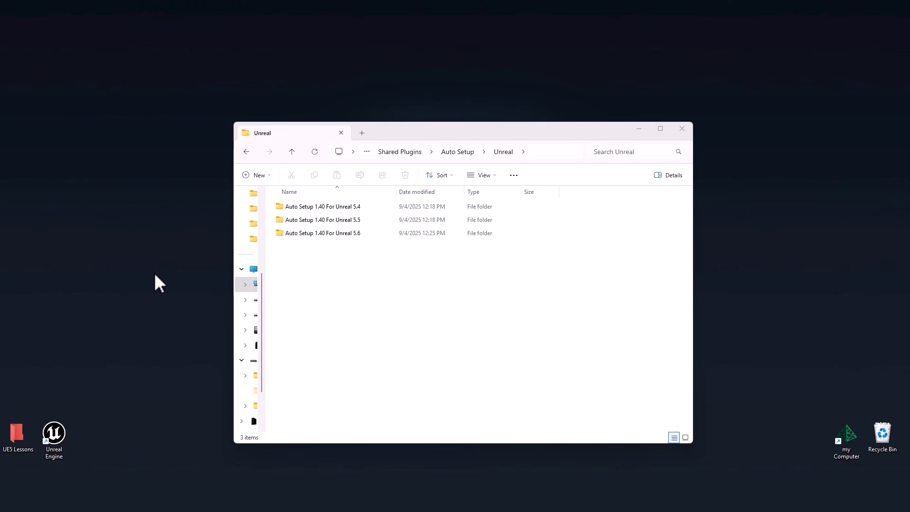
Copy the Plugins folder from Auto Setup 1.40 For Unreal 5.6 into the CC_Export project folder
left_click_drag(408, 141, 579, 111)
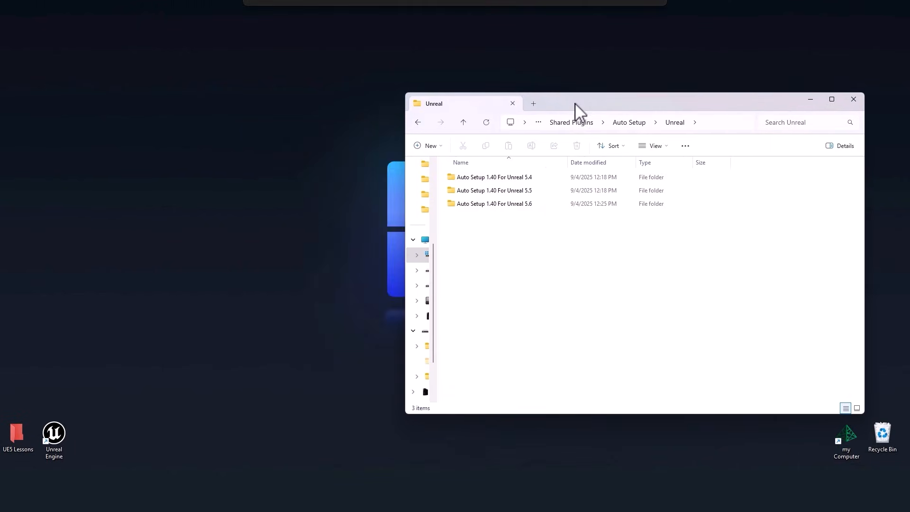
double_click(493, 204)
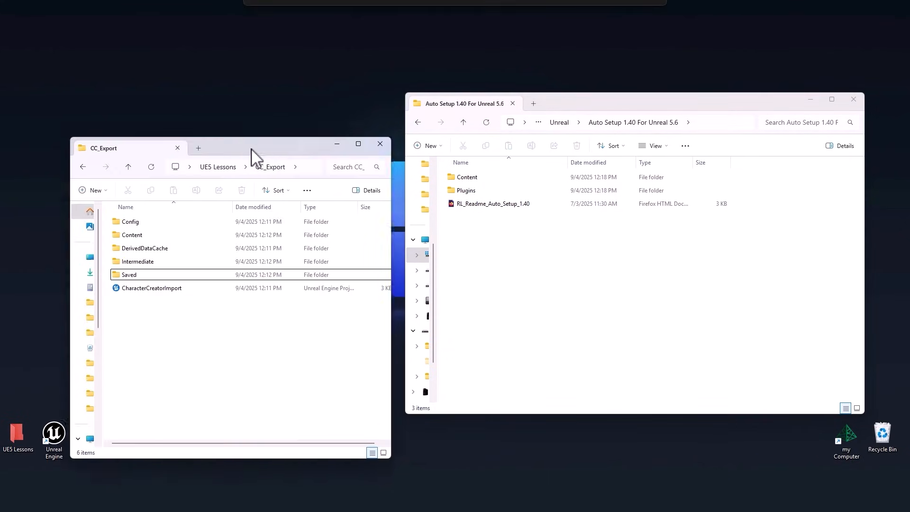
left_click_drag(251, 157, 256, 116)
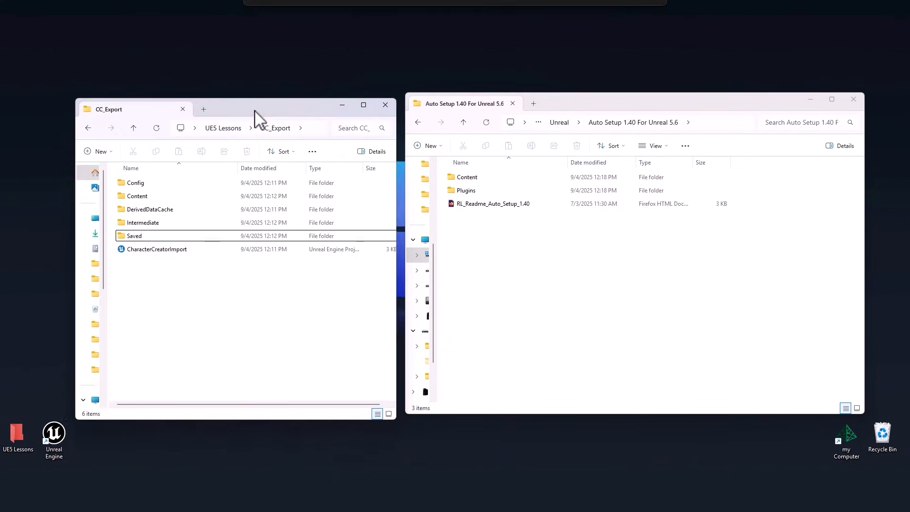
right_click(555, 185)
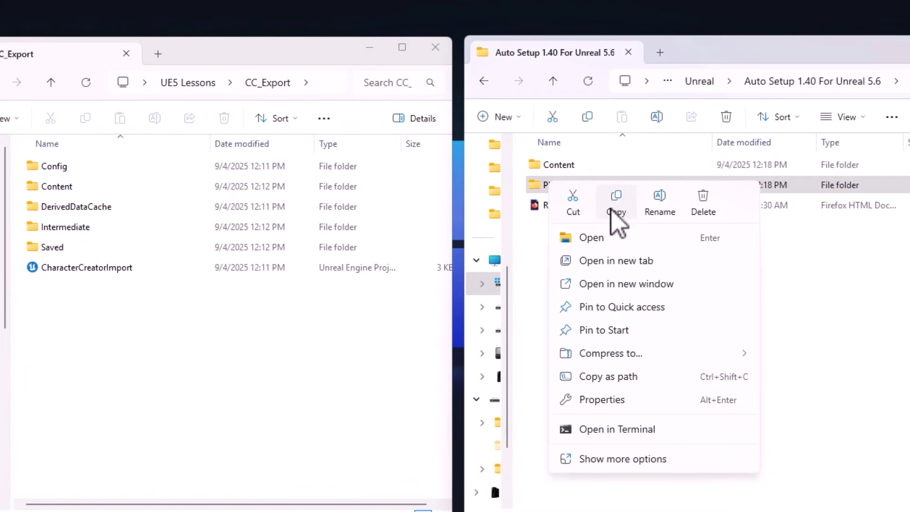
left_click(613, 208)
left_click(78, 321)
right_click(79, 325)
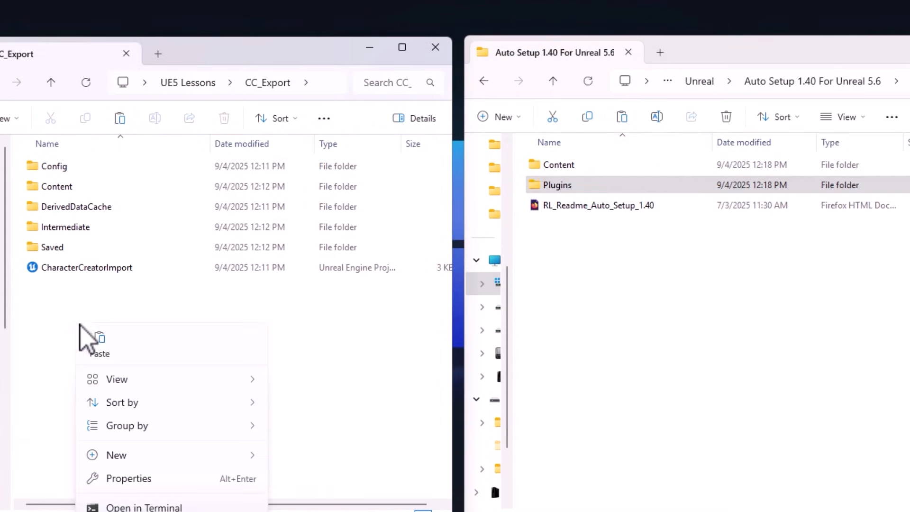
left_click(101, 346)
key("ctrl+v")
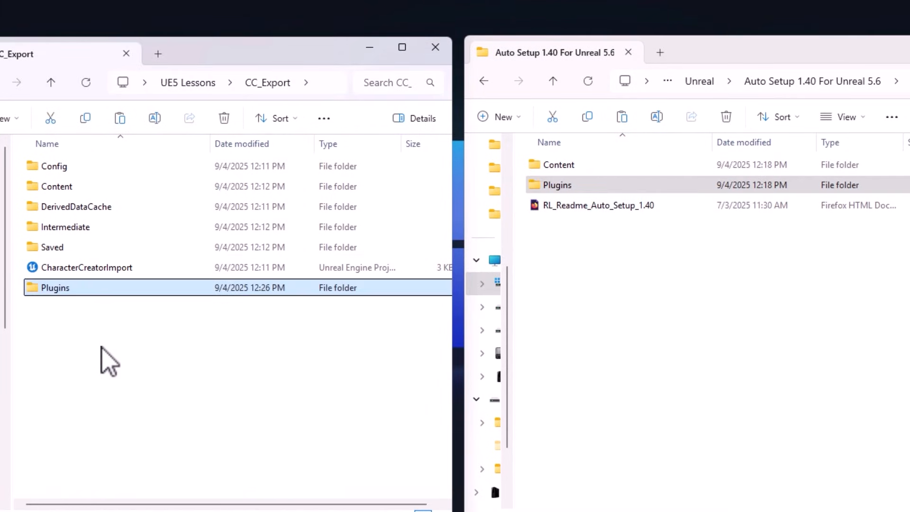
Copy the CC_Shaders folder from the Auto Setup Content folder into the CC_Export project's Content folder
left_click(549, 165)
double_click(550, 166)
left_click(550, 165)
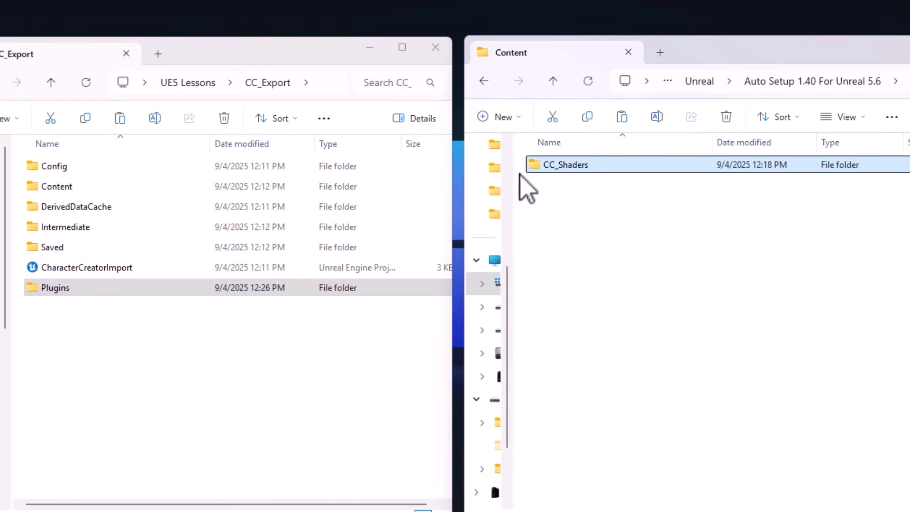
double_click(98, 187)
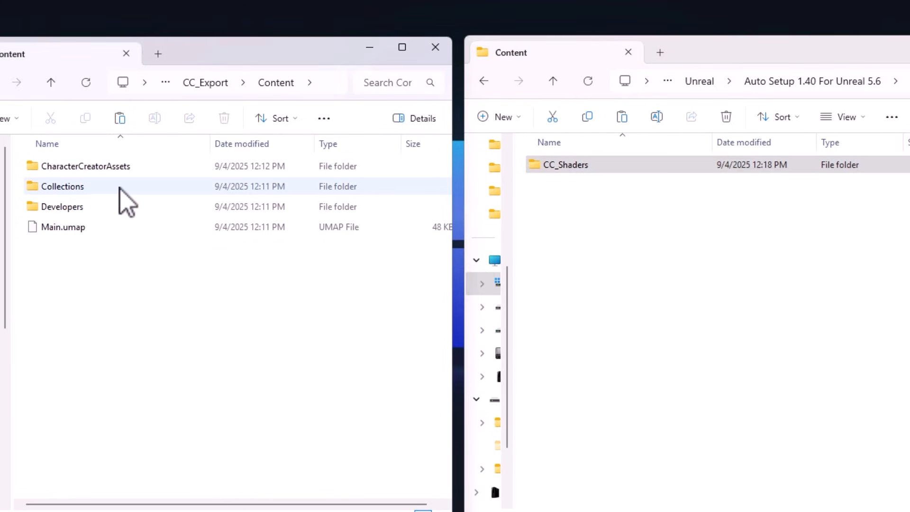
right_click(556, 167)
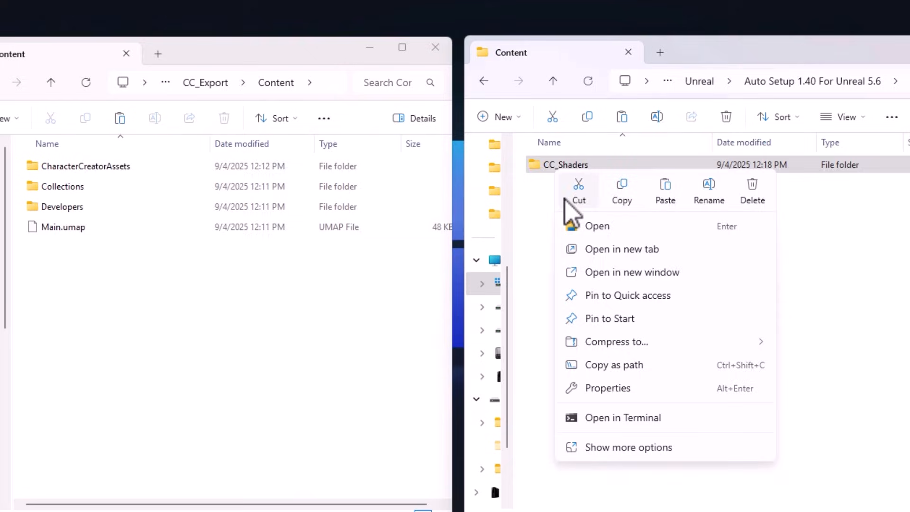
left_click(626, 200)
left_click(139, 278)
right_click(66, 283)
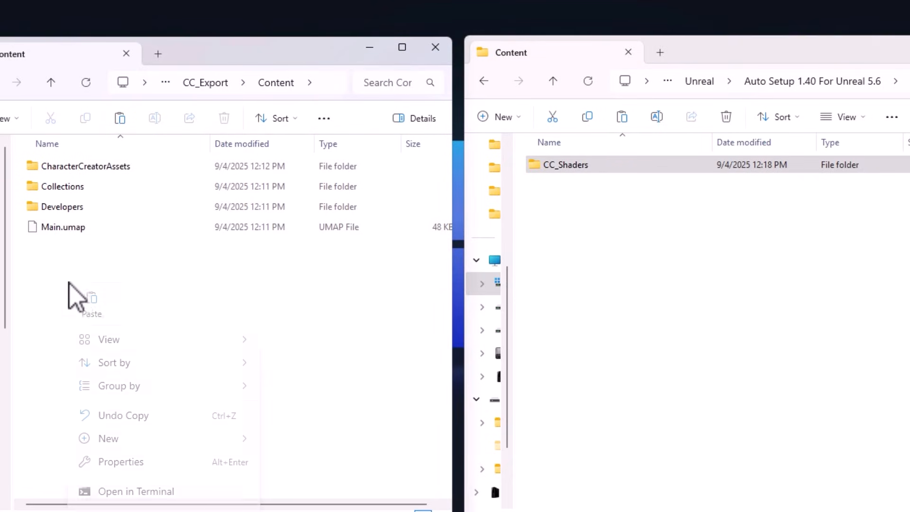
left_click(90, 313)
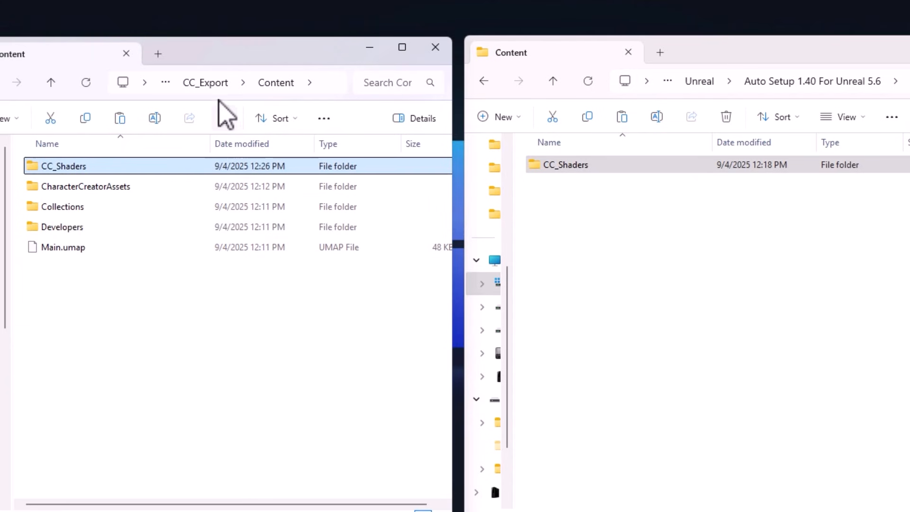
Open the CharacterCreatorImport project from the CC_Export folder and minimize both File Explorer windows
left_click(208, 85)
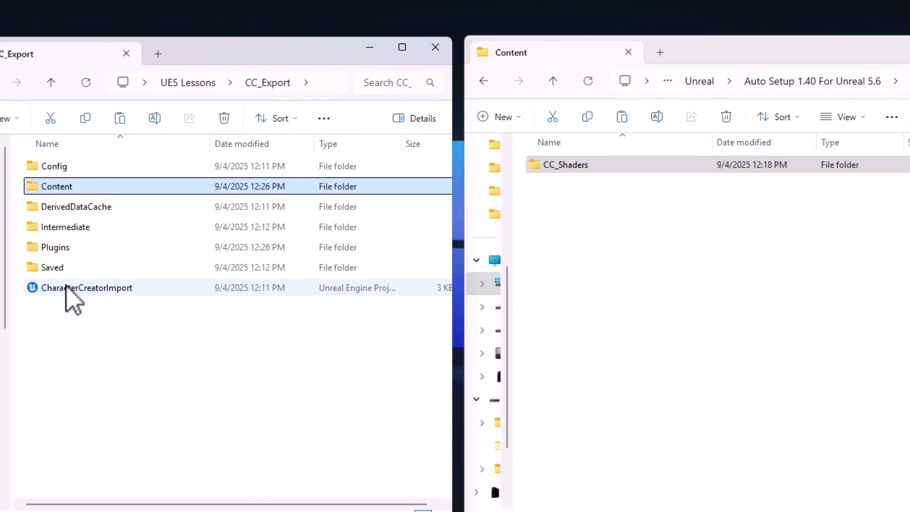
left_click(66, 287)
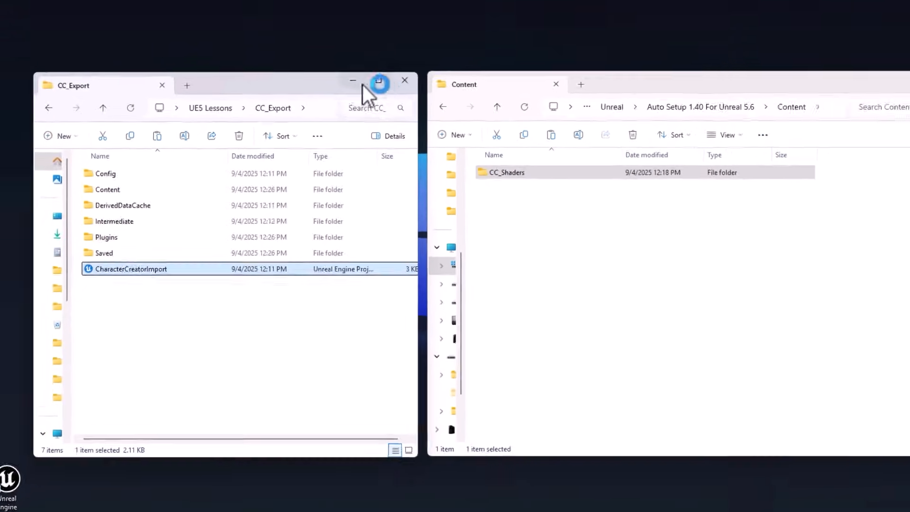
left_click(369, 48)
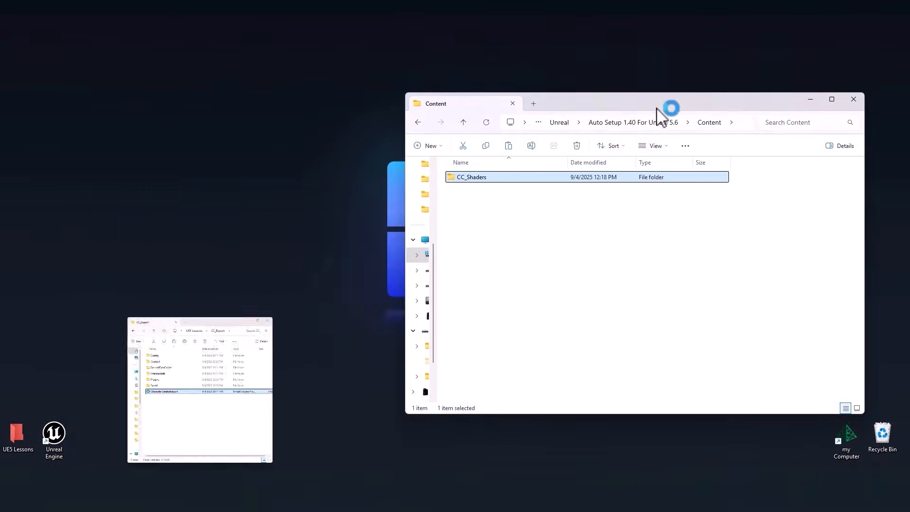
left_click(811, 100)
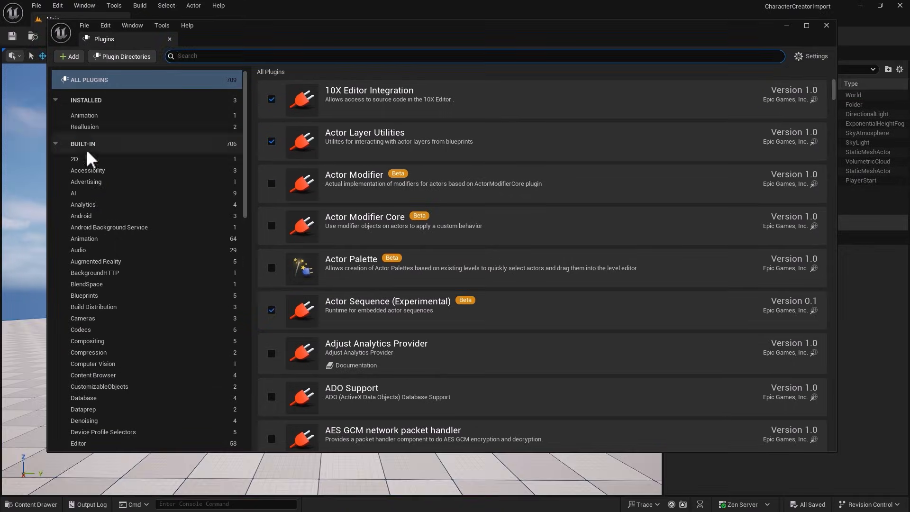
Enable the Character Creator & iClone Auto Setup and Character Creator UE Control Rig plugins, restart the editor, and close the plugin browser
left_click(81, 128)
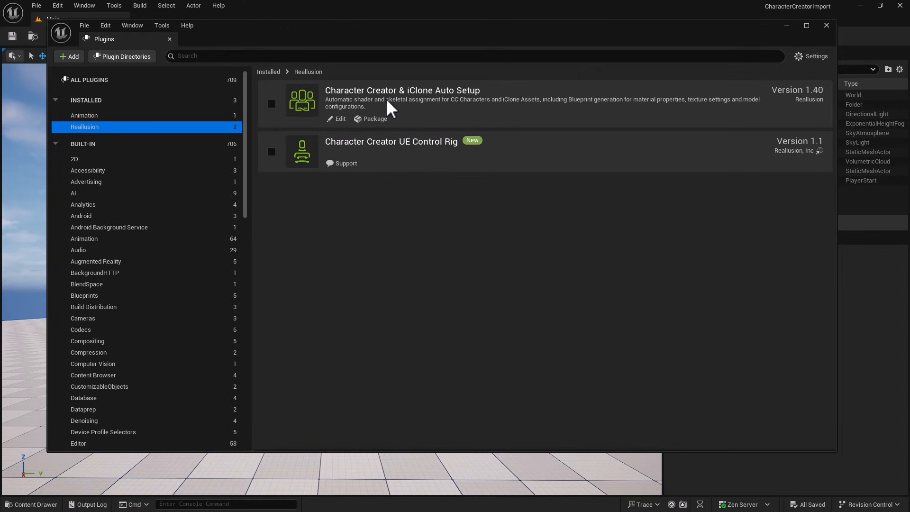
left_click(271, 105)
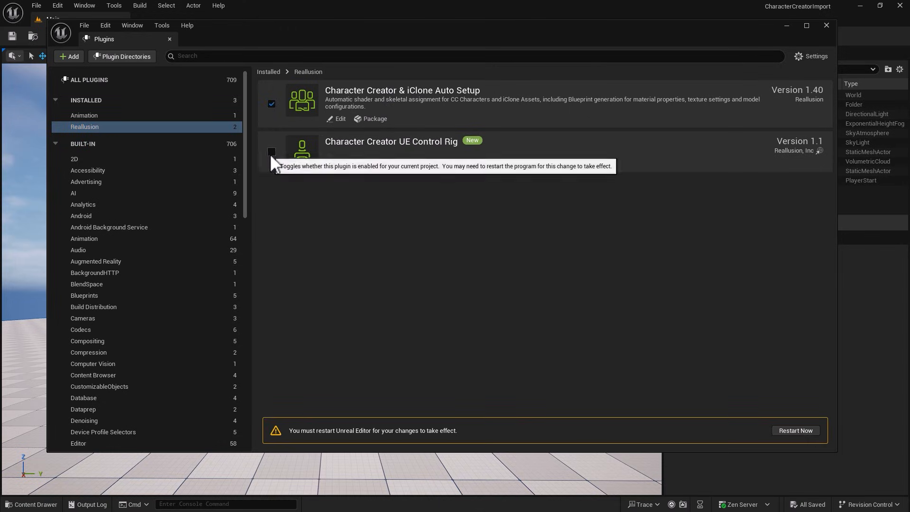
left_click(271, 152)
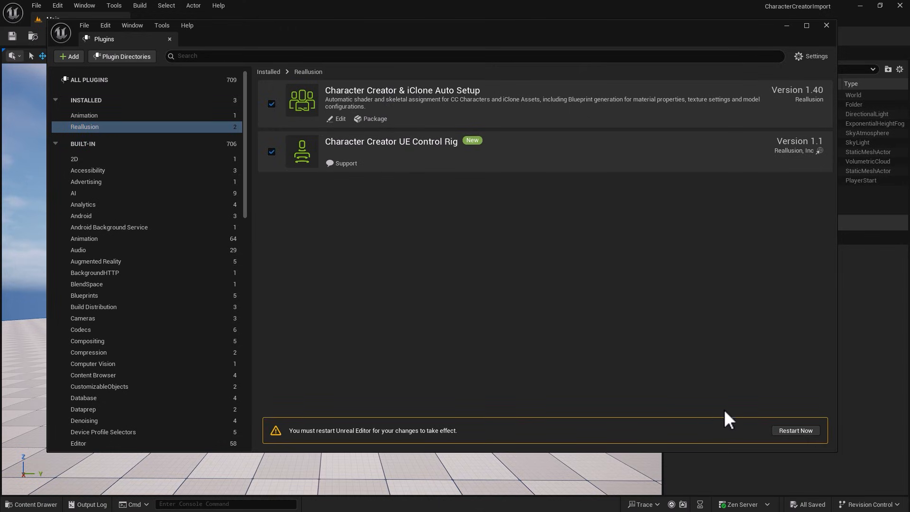
left_click(777, 430)
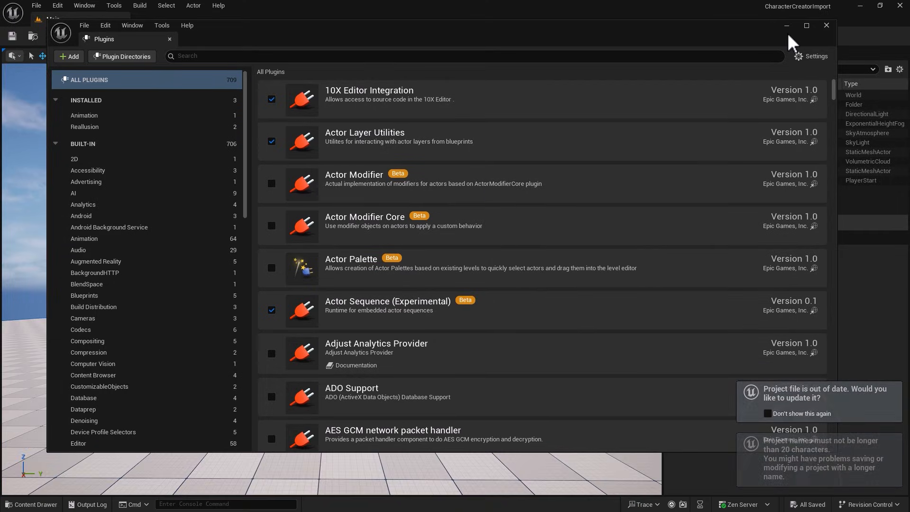
left_click(826, 25)
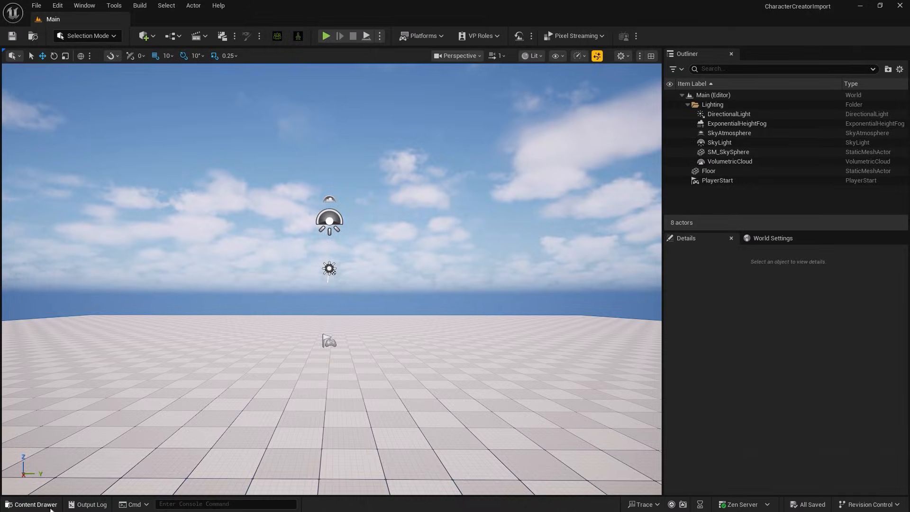
Create a folder named Character_Creator_Eddy inside the project's CharacterCreatorAssets folder and open it
left_click(33, 504)
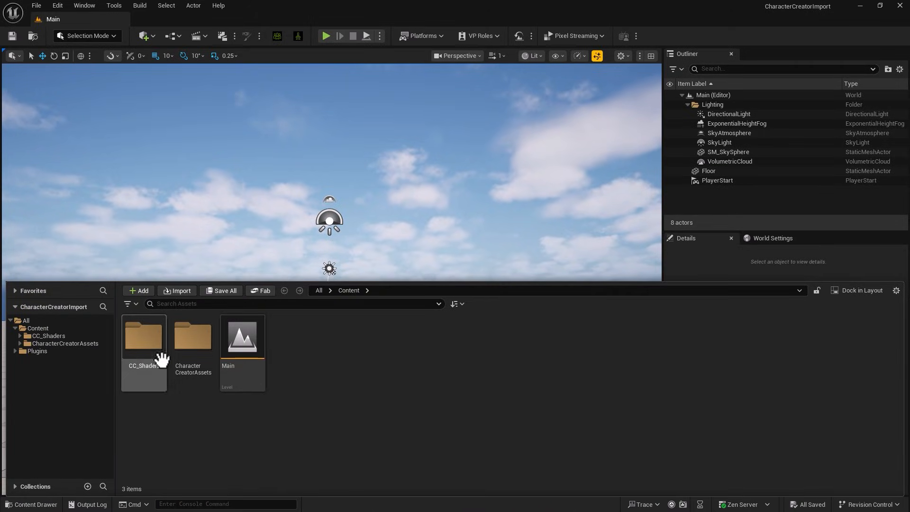
double_click(194, 343)
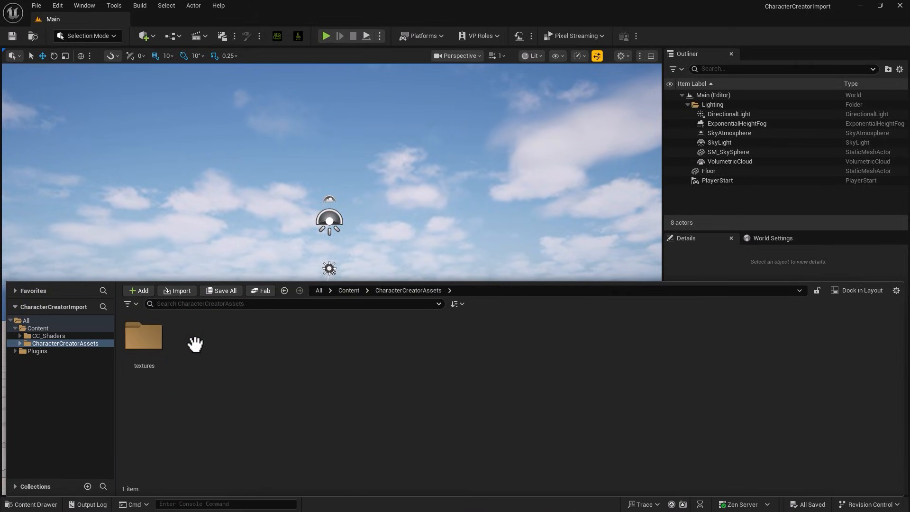
right_click(189, 347)
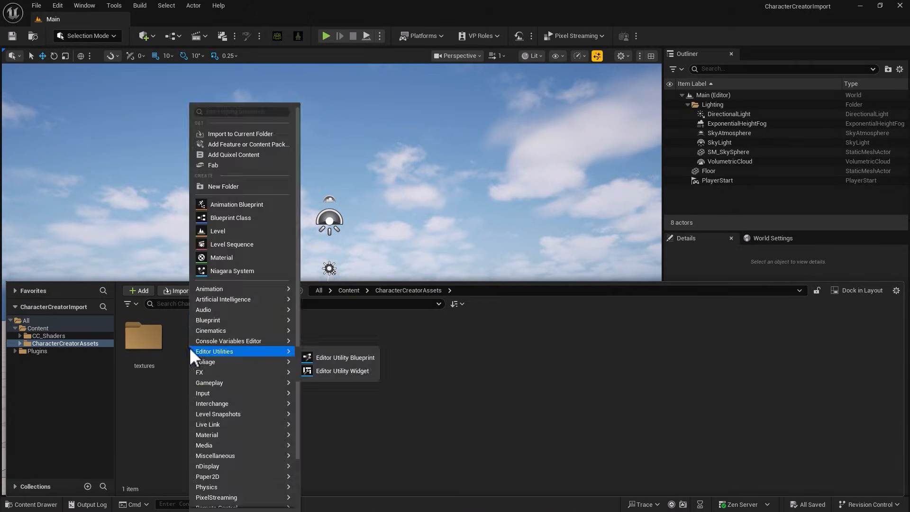
left_click(233, 188)
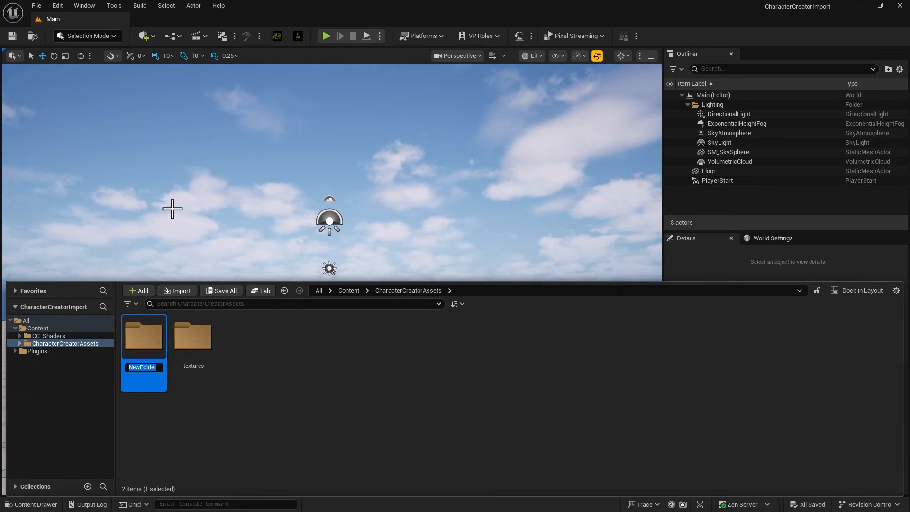
type("Character_Cre")
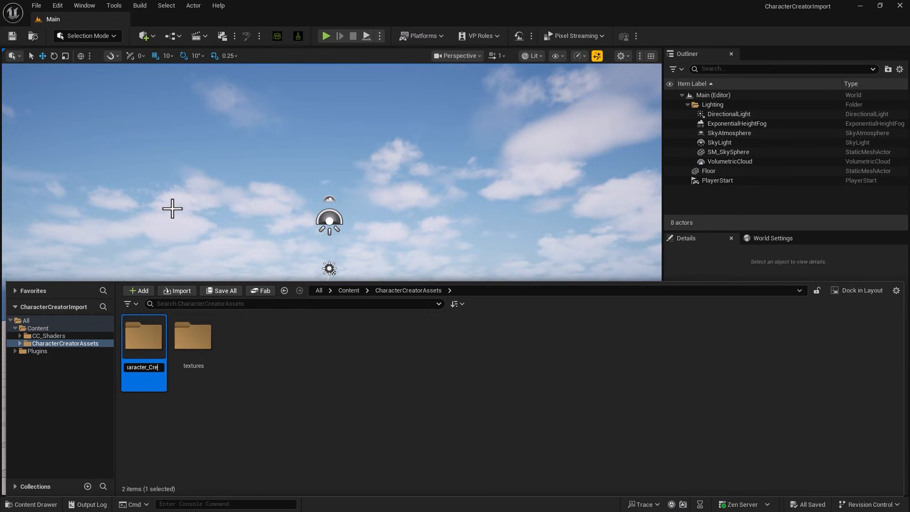
type("ator_Eddy")
key("Return")
key("Return")
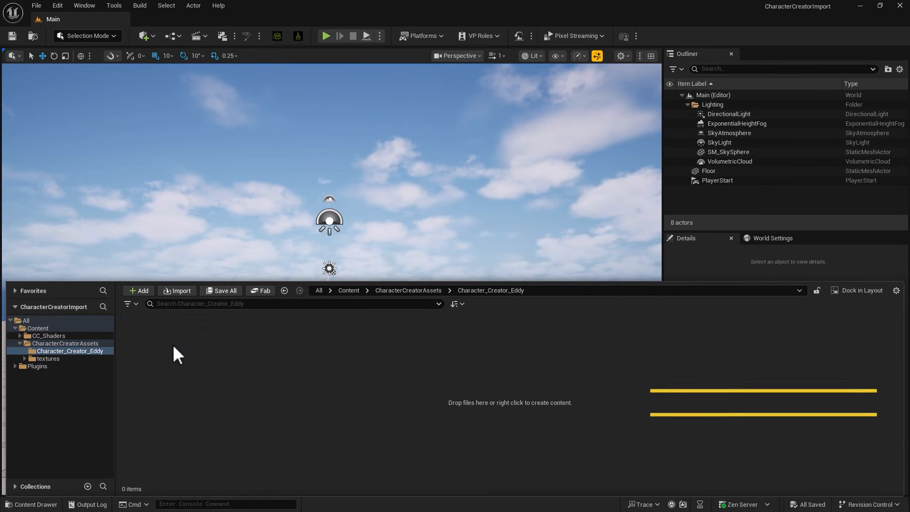
Start importing the Eddy FBX from CharacterCreatorAssets into the Character_Creator_Eddy folder, with Auto Setup's shader type set to HQ Shader
right_click(173, 345)
left_click(212, 133)
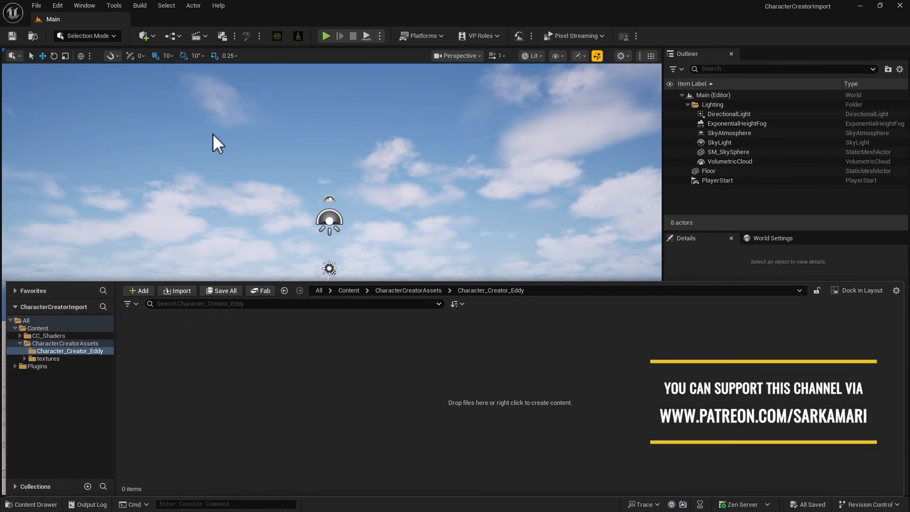
left_click(262, 215)
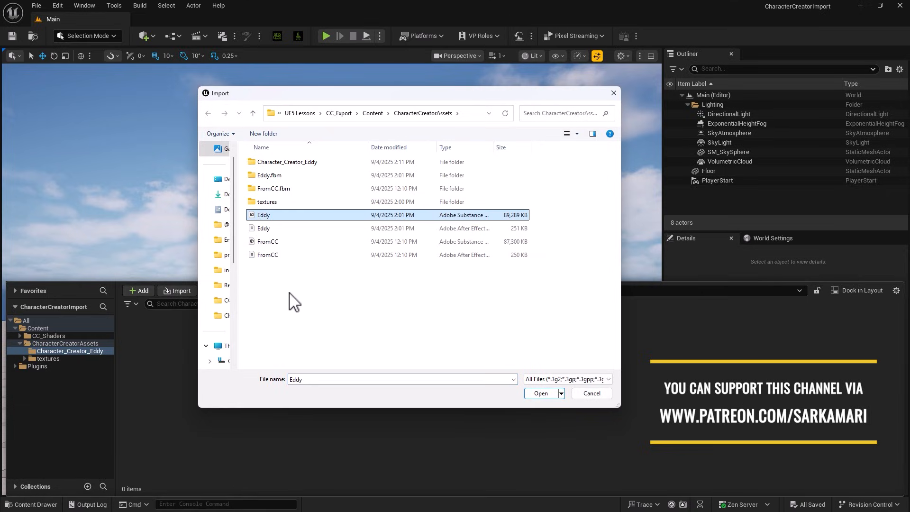
left_click(543, 394)
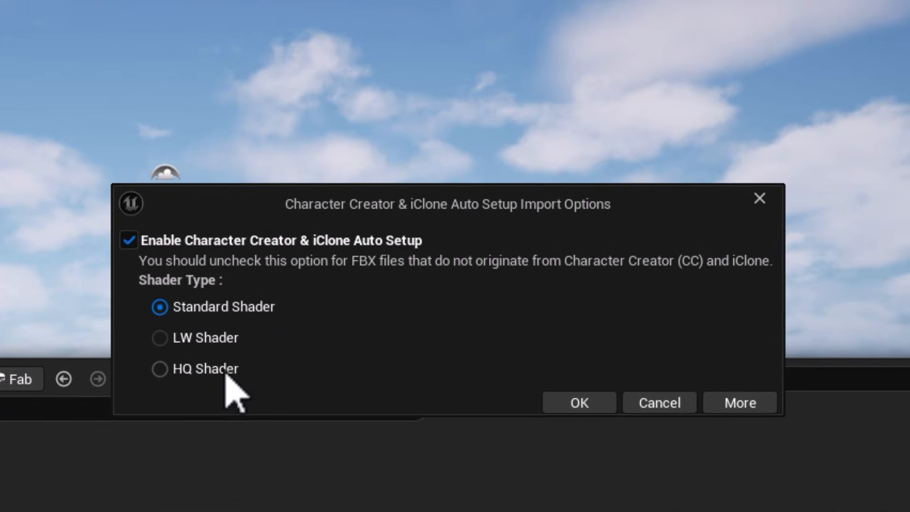
left_click(214, 376)
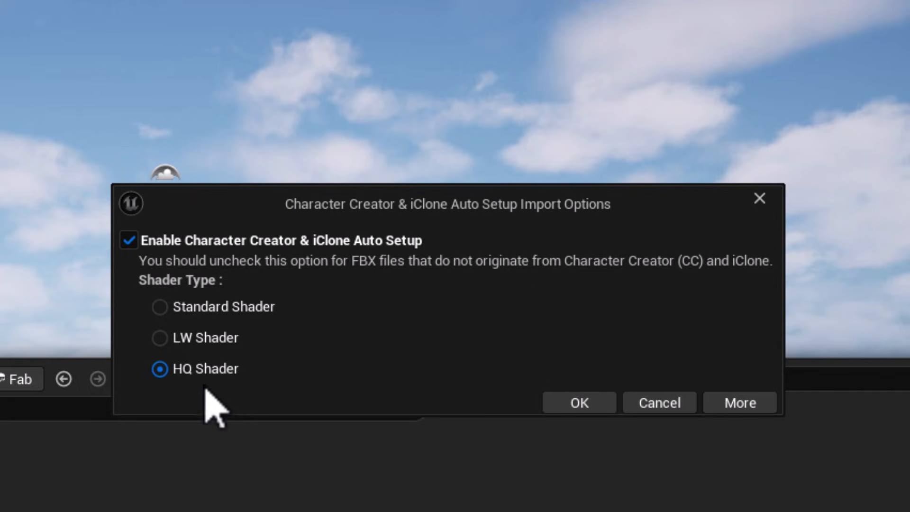
mouse_move(220, 373)
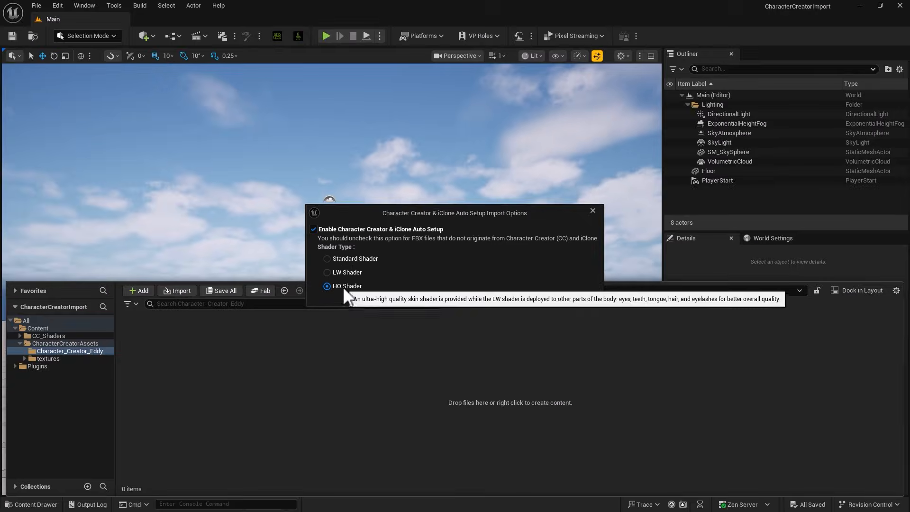
left_click(540, 342)
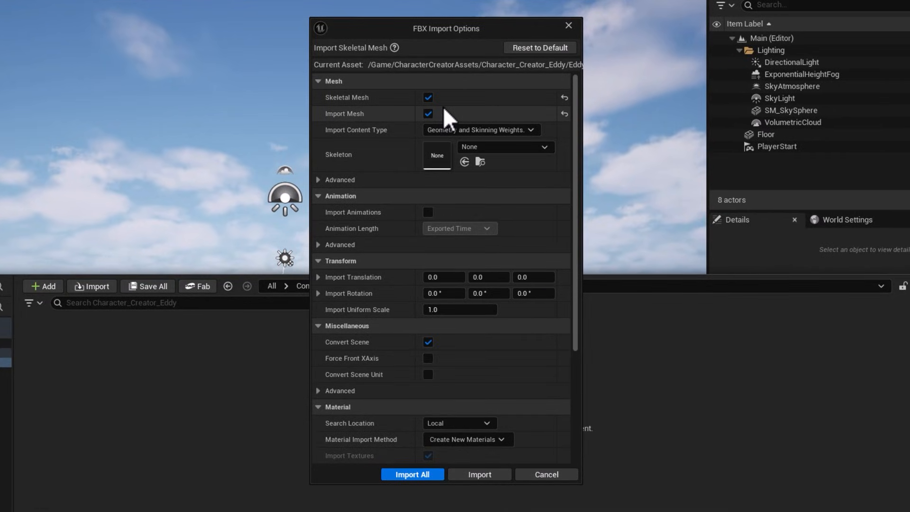
Enable Import Animations in the FBX import options and set Animation Length to Animated Time
left_click(428, 211)
left_click(440, 229)
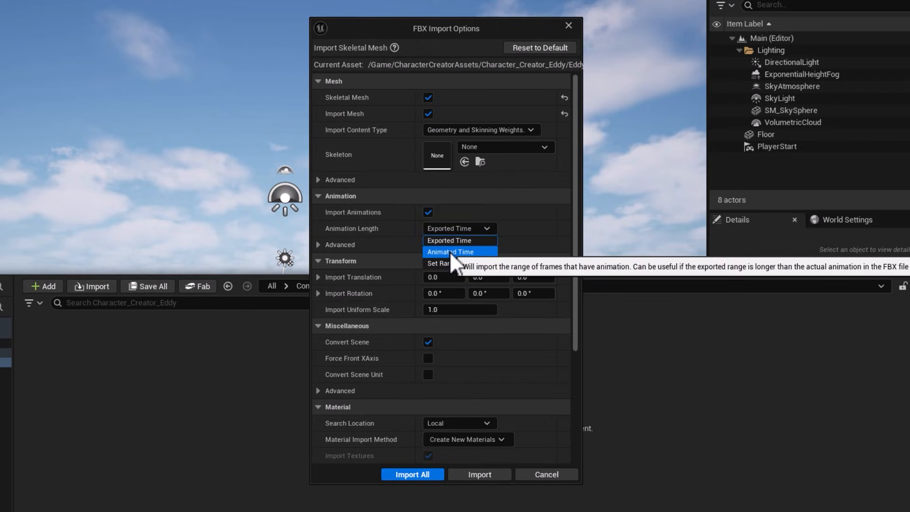
left_click(449, 251)
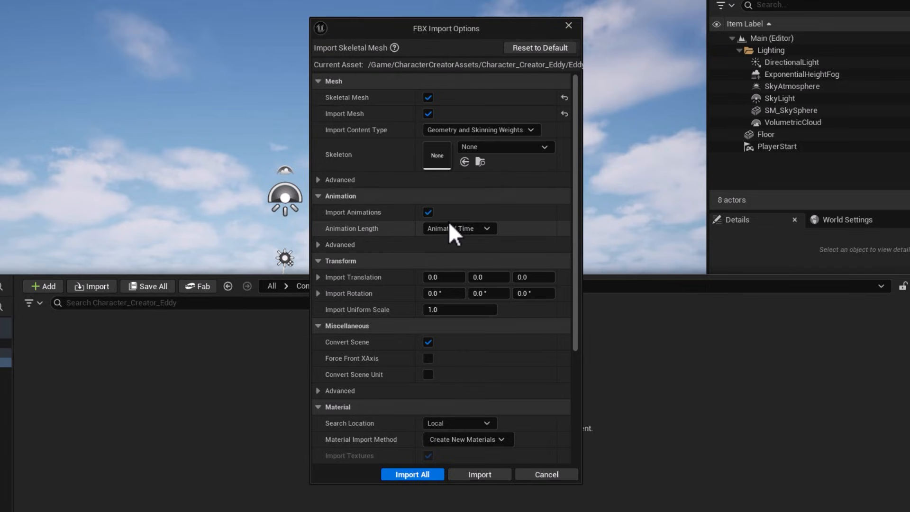
Enable Preserve Smoothing Groups and Import Morph Targets in the advanced mesh options, and run the import for all assets
left_click(317, 180)
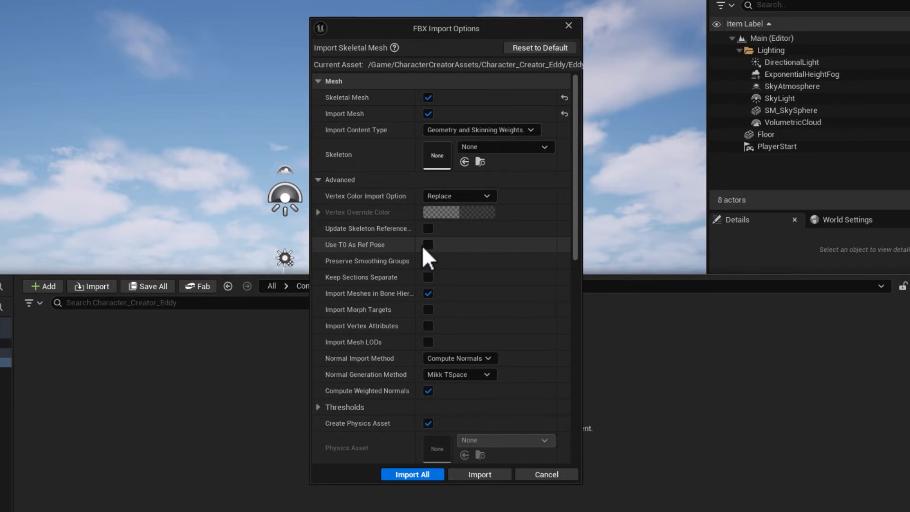
left_click(428, 260)
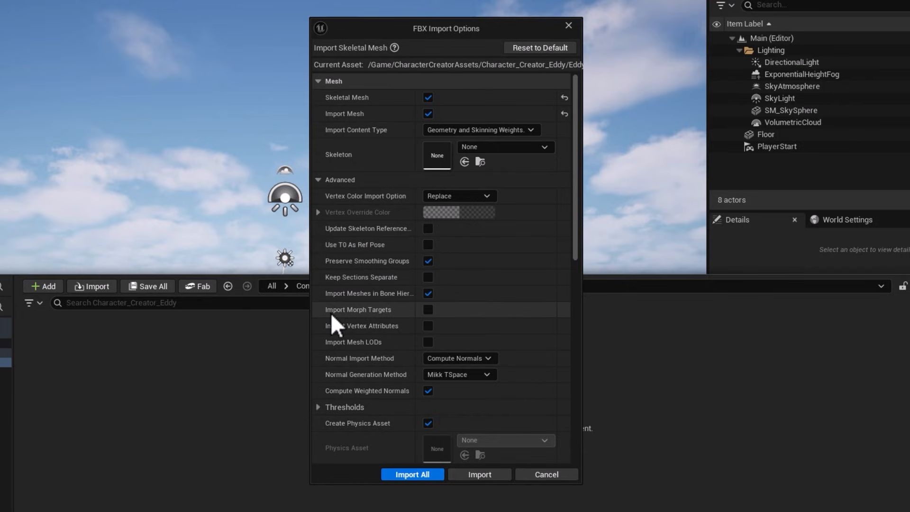
left_click(427, 310)
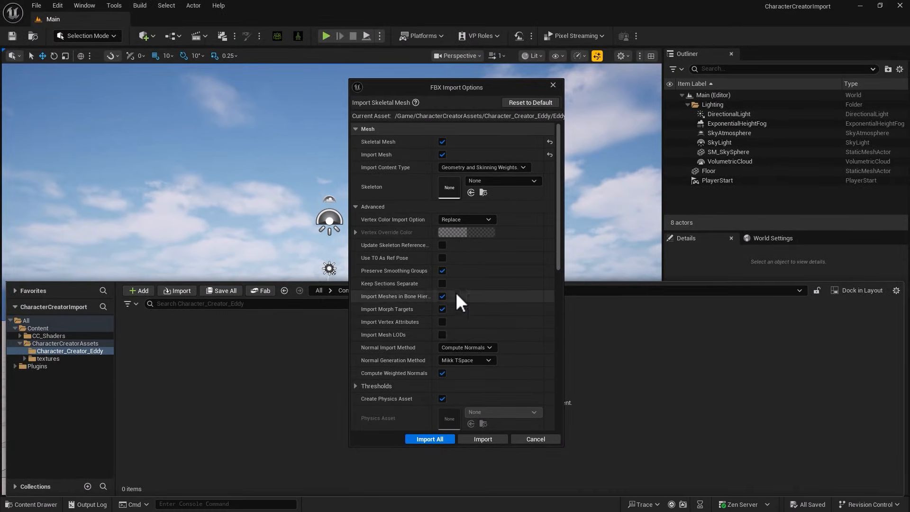
left_click(442, 309)
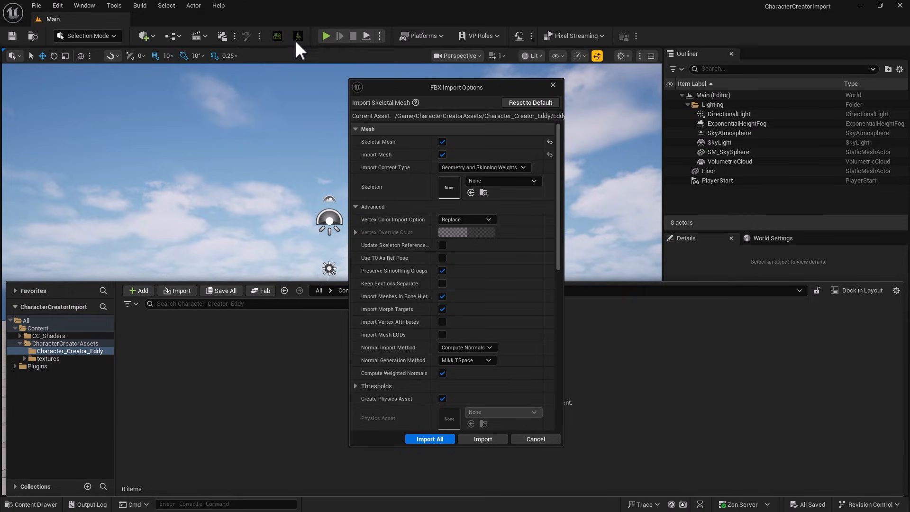
left_click(419, 441)
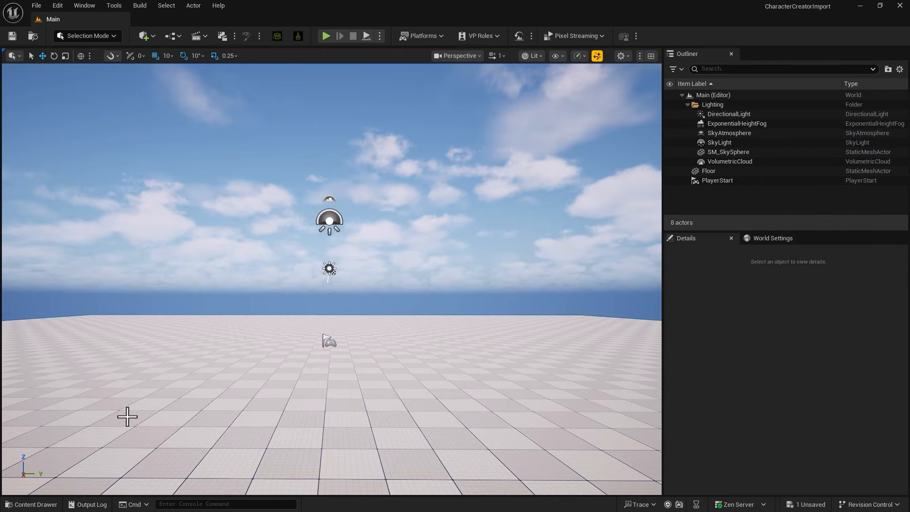
Review the imported assets in the Character_Creator_Eddy folder, including the skeletal mesh, animations, pose asset, physics asset, skeleton, animation blueprint and IK assets
left_click(51, 504)
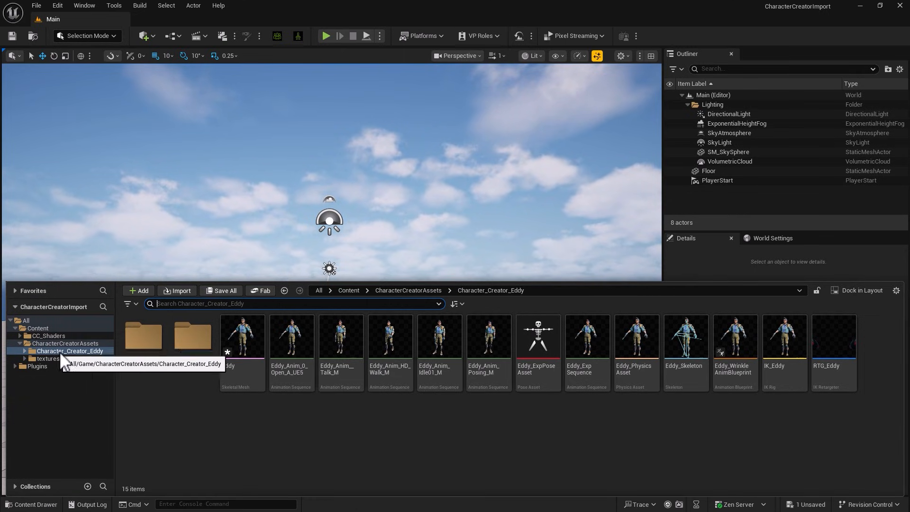
left_click(231, 349)
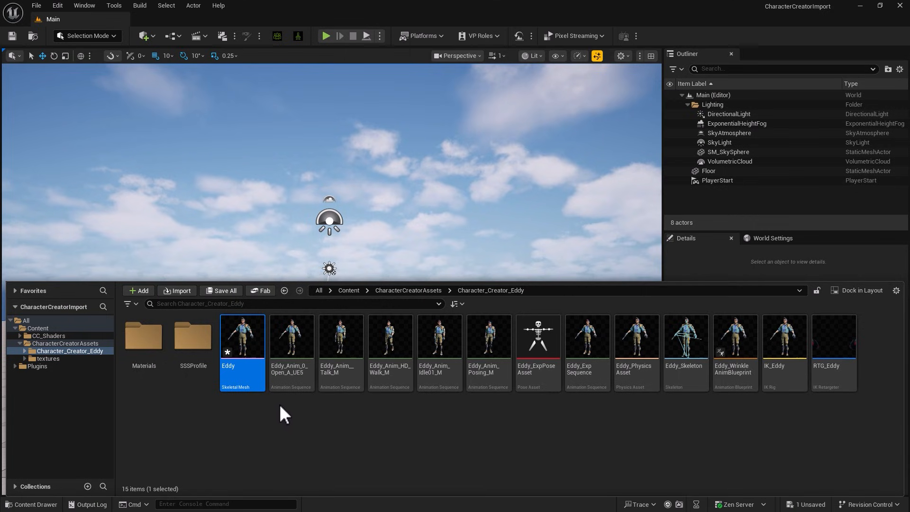
left_click(294, 374)
left_click(394, 373)
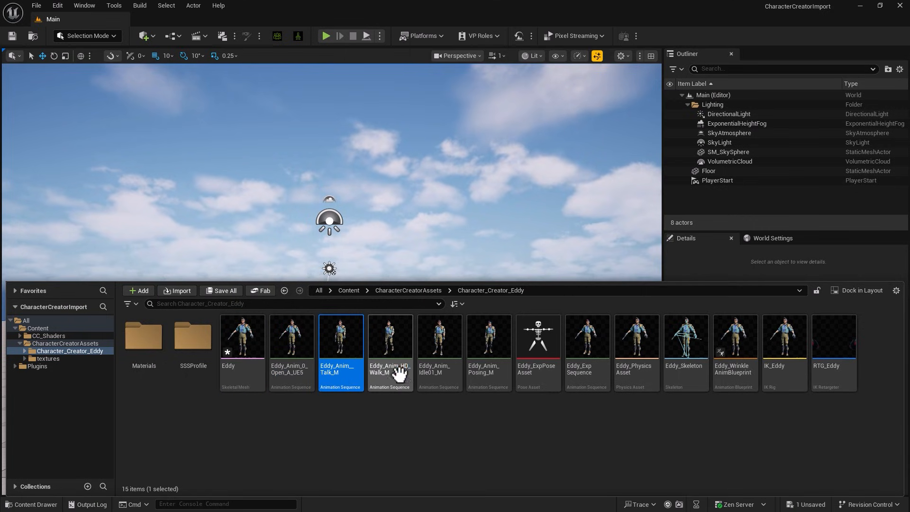
left_click(441, 373)
left_click(487, 373)
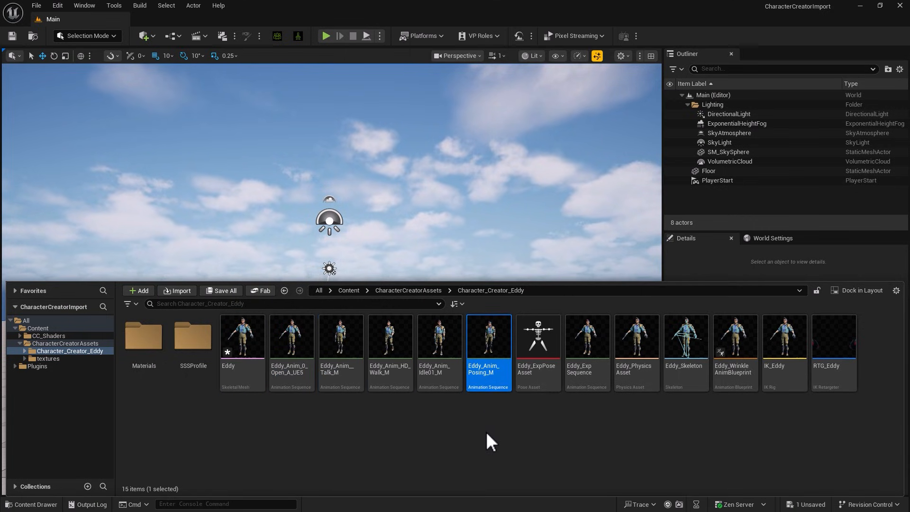
left_click(540, 365)
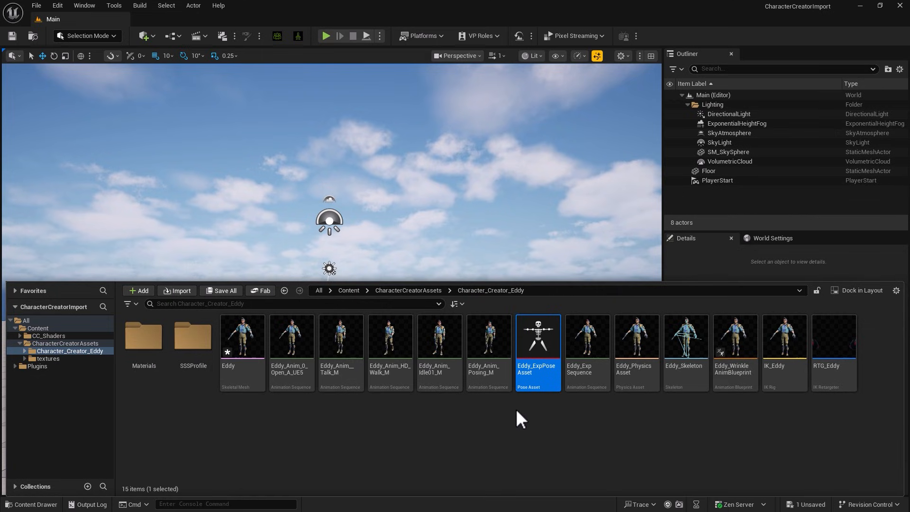
left_click(630, 362)
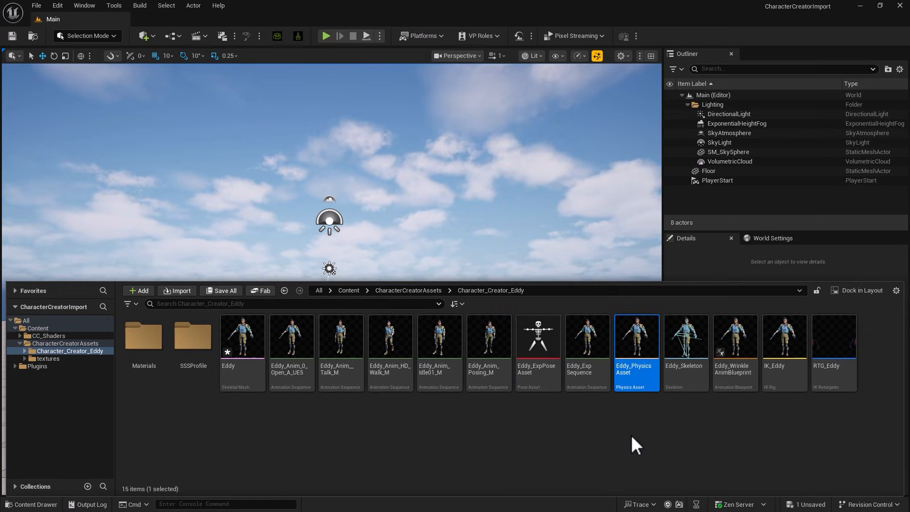
left_click(672, 381)
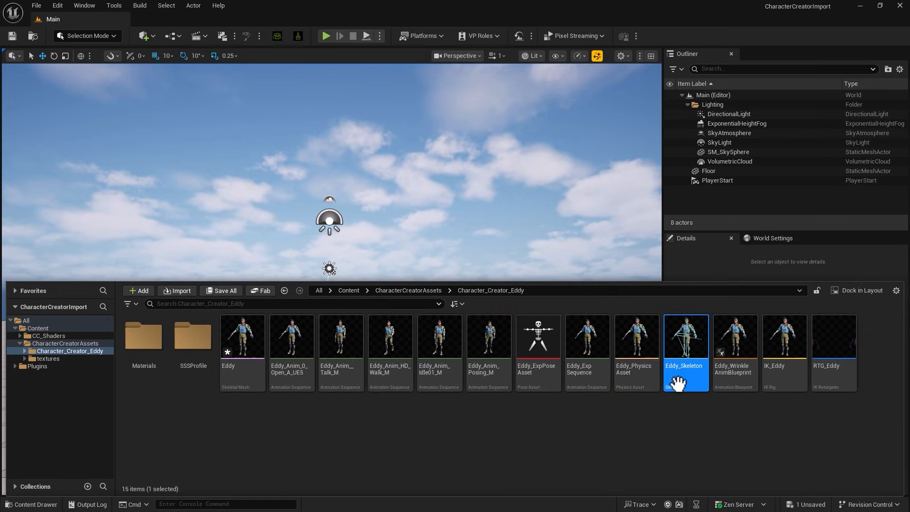
left_click(723, 381)
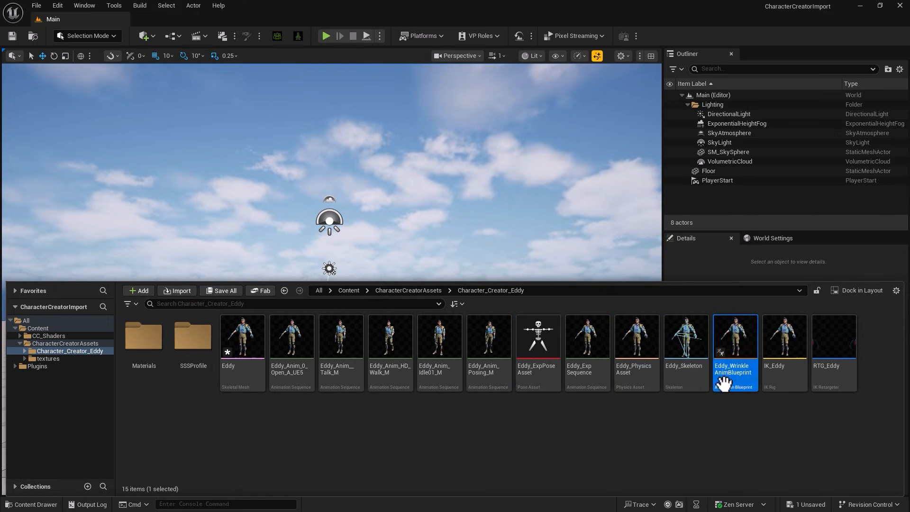
left_click(782, 372)
left_click(820, 390)
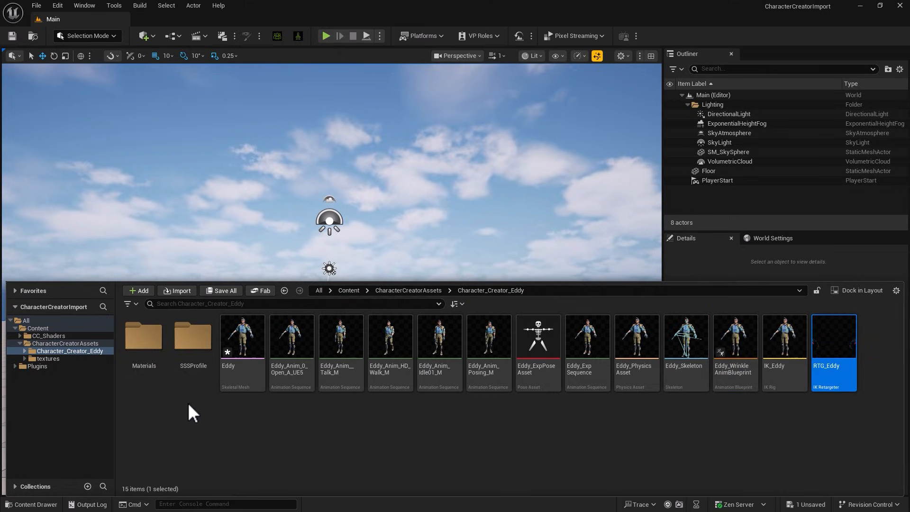
Look through Eddy's material instances and inspect Std_Upper_Teeth_LWHQ_Inst in the material editor before returning to the Main level
double_click(142, 339)
double_click(144, 337)
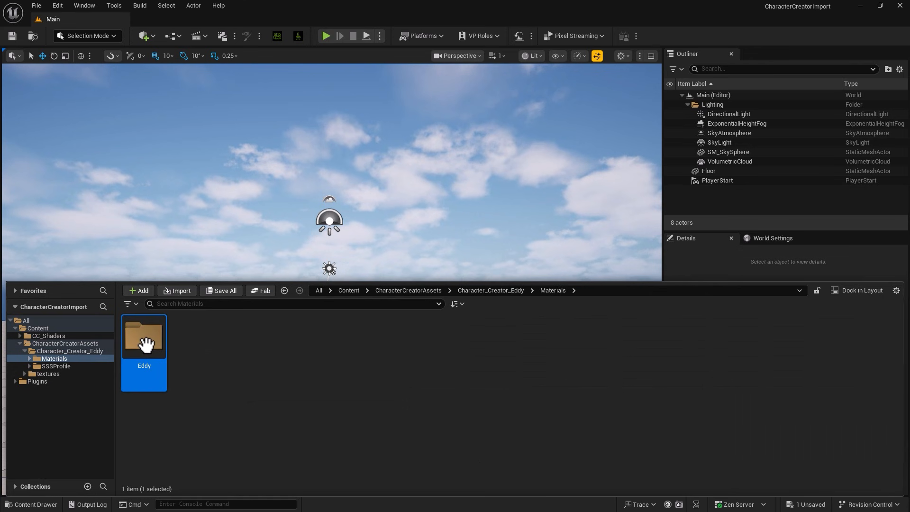
scroll(324, 362, "down", 3)
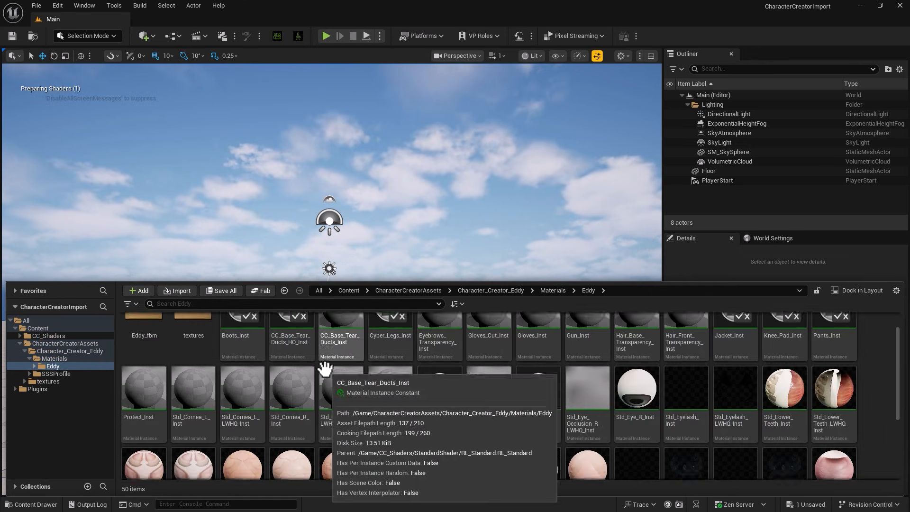
scroll(324, 369, "down", 3)
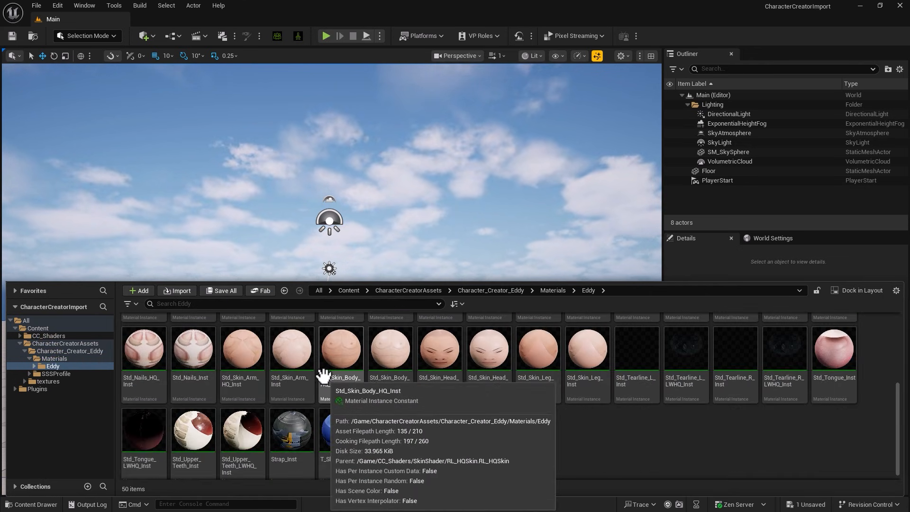
double_click(241, 420)
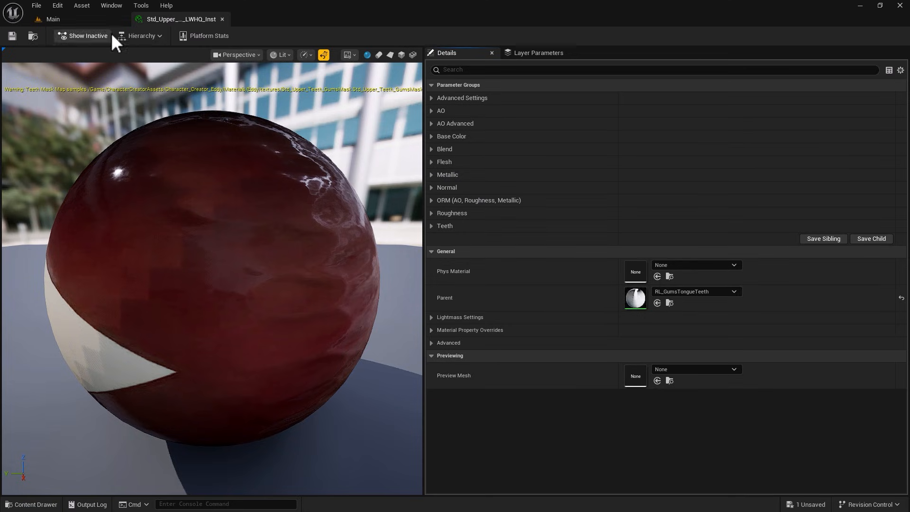
left_click(90, 19)
Place the Eddy skeletal mesh from the Character_Creator_Eddy folder on the floor of the Main level and frame it in view
left_click(34, 504)
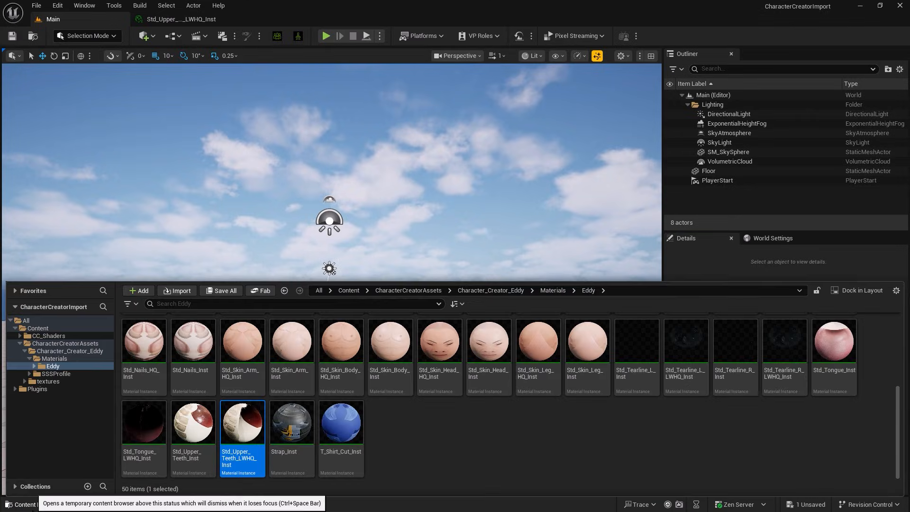
left_click(553, 290)
left_click(514, 290)
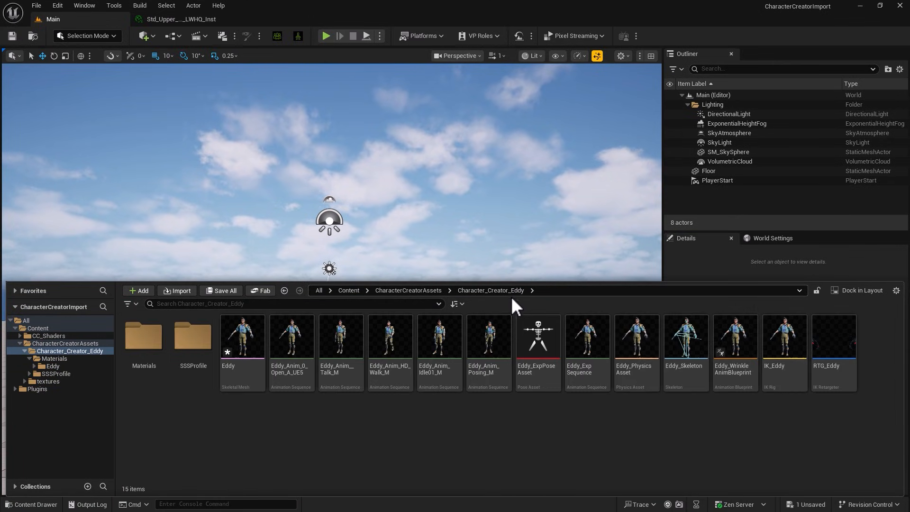
left_click_drag(229, 325, 157, 421)
key("f")
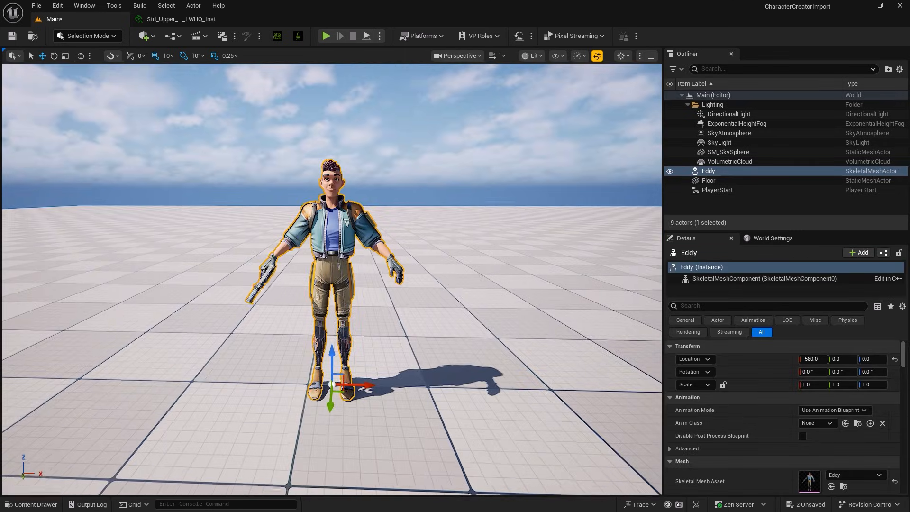
Rotate the directional light so Eddy's shadow falls on the side of the hand holding the gun, and set its intensity to 3 lux
key("ctrl+l")
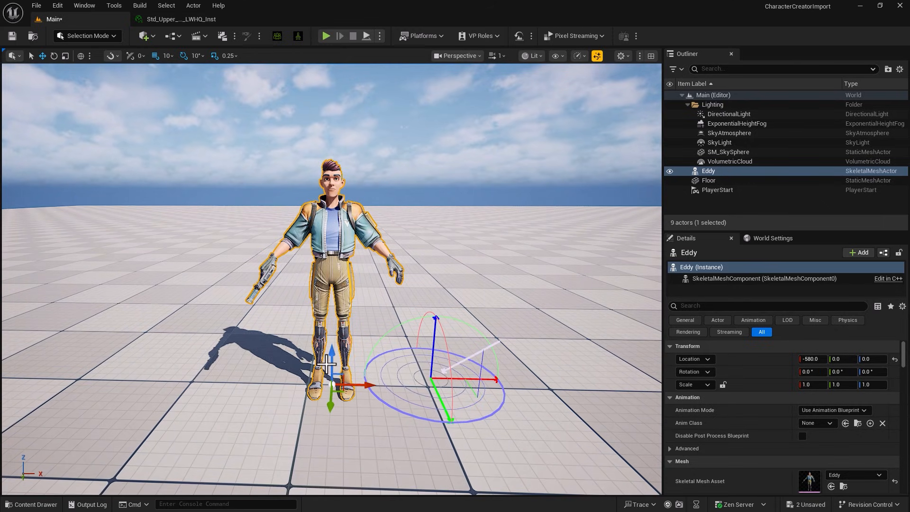
left_click(725, 114)
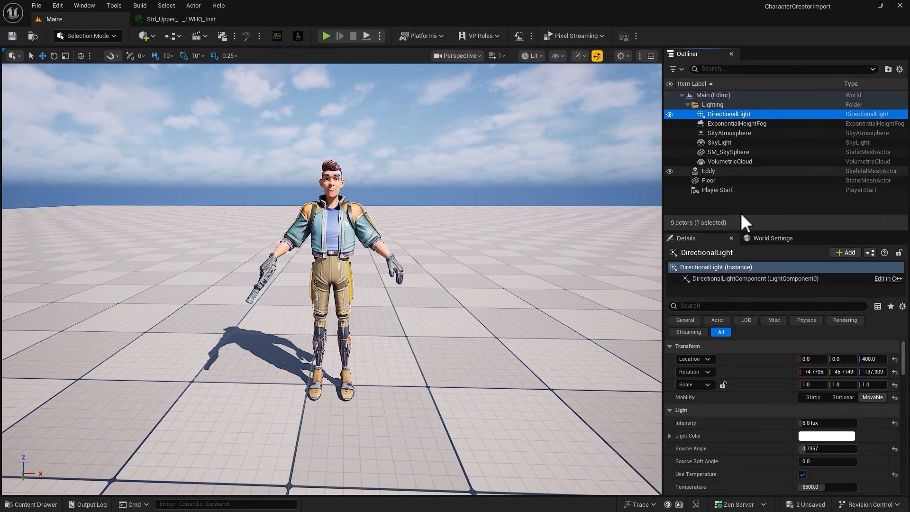
left_click_drag(815, 423, 813, 423)
left_click(814, 423)
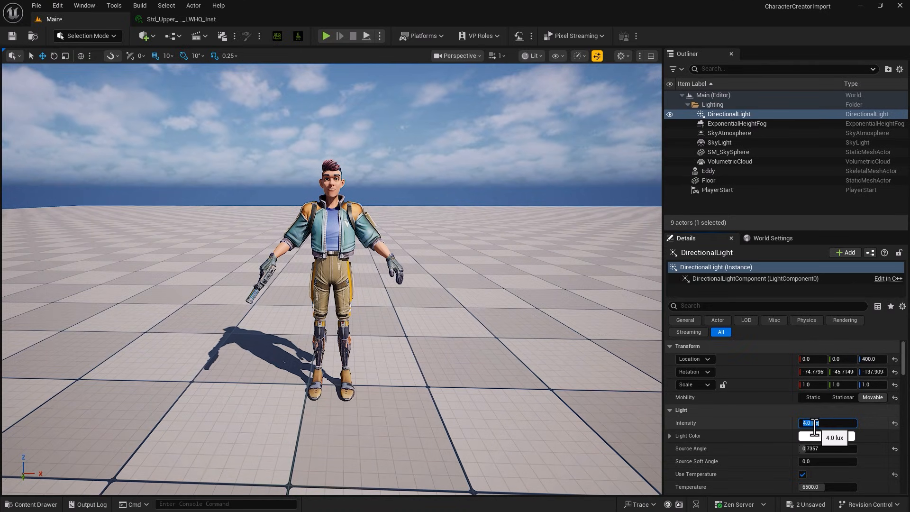
type("3")
key("Return")
scroll(315, 204, "up", 6)
scroll(315, 205, "down", 3)
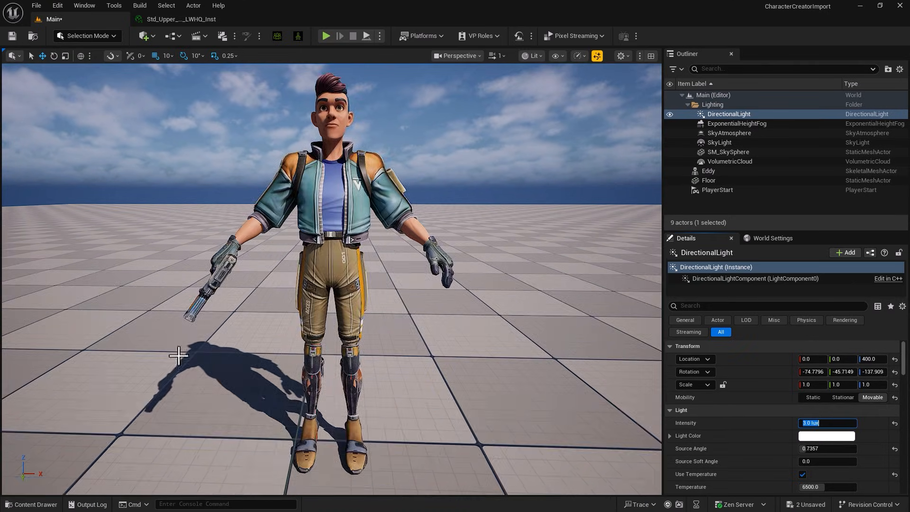
Open the Eddy skeletal mesh and preview its imported animations, including HD_Walk_M, Idle01_M and the posing sequence
left_click(31, 504)
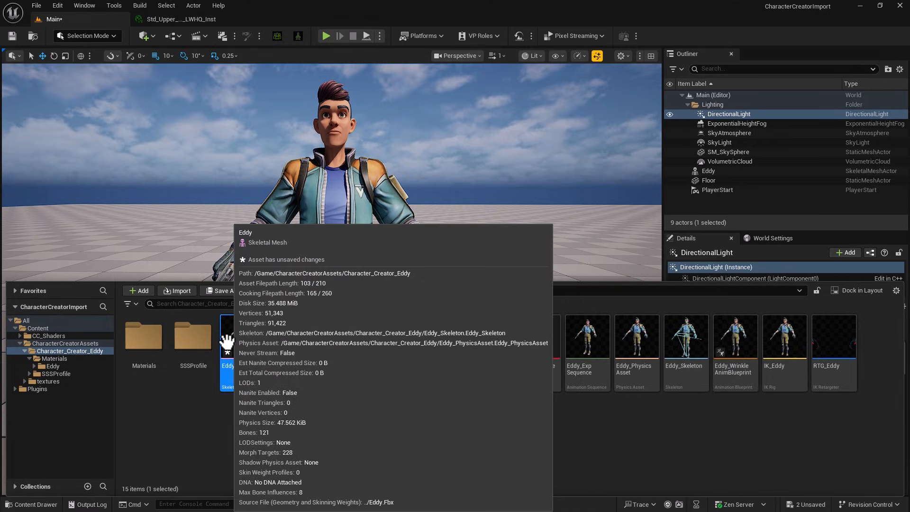
double_click(243, 367)
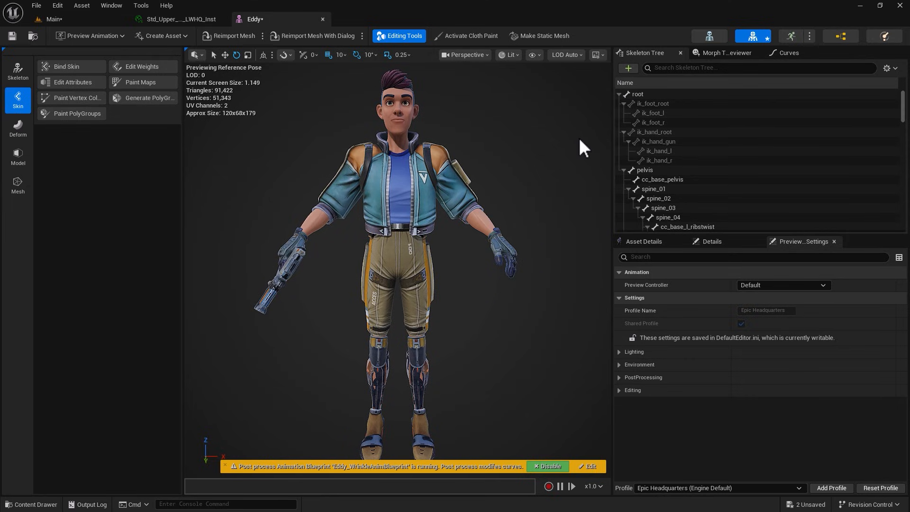
left_click(790, 37)
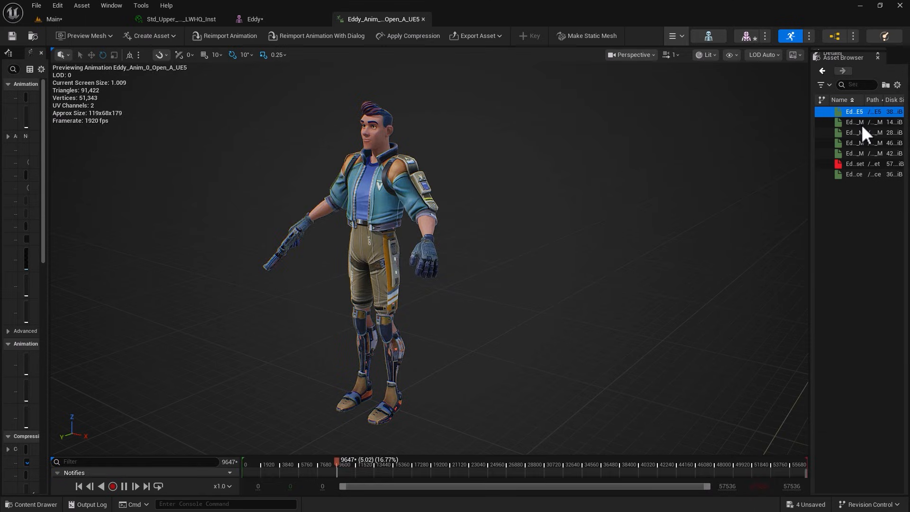
left_click(855, 132)
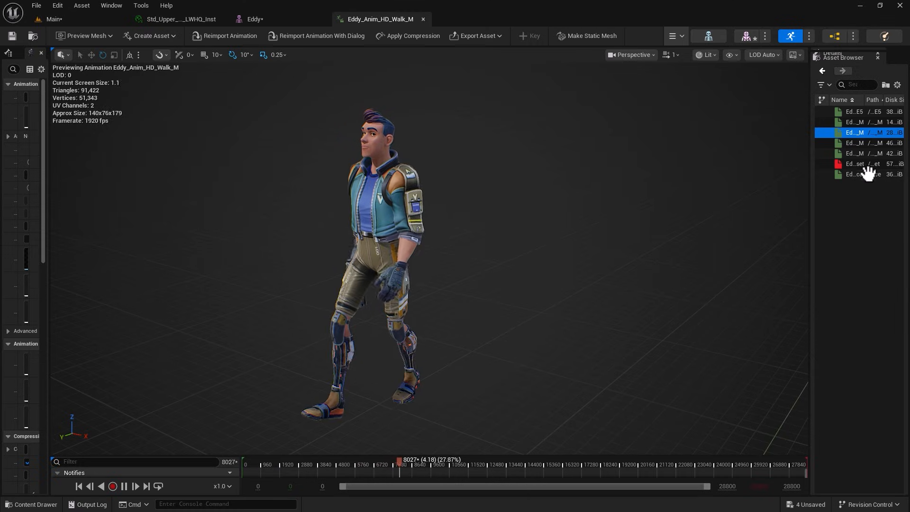
left_click(858, 143)
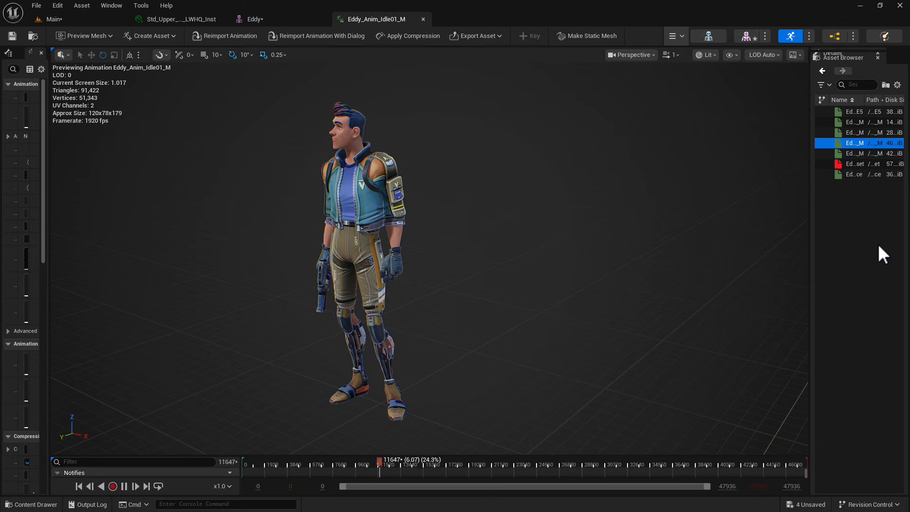
left_click(859, 152)
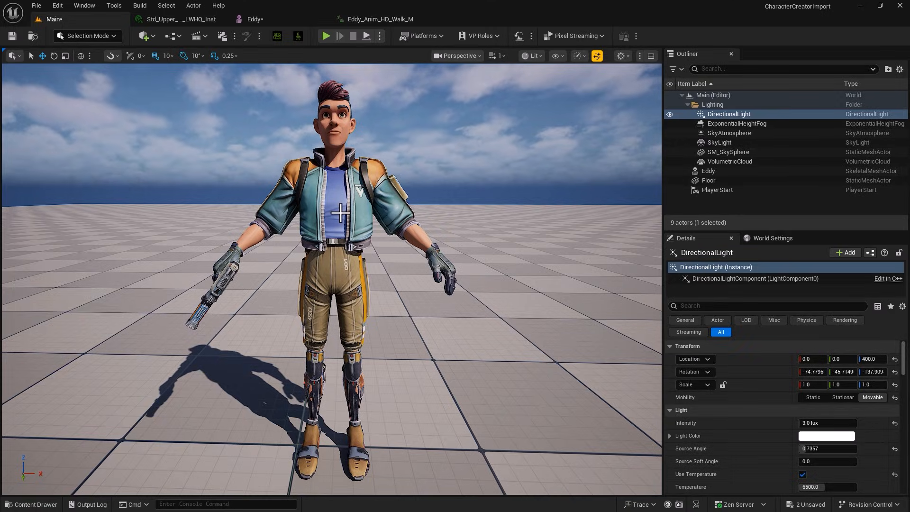
Create a level sequence named LS_Eddy in the Content folder and open it in Sequencer
left_click(49, 505)
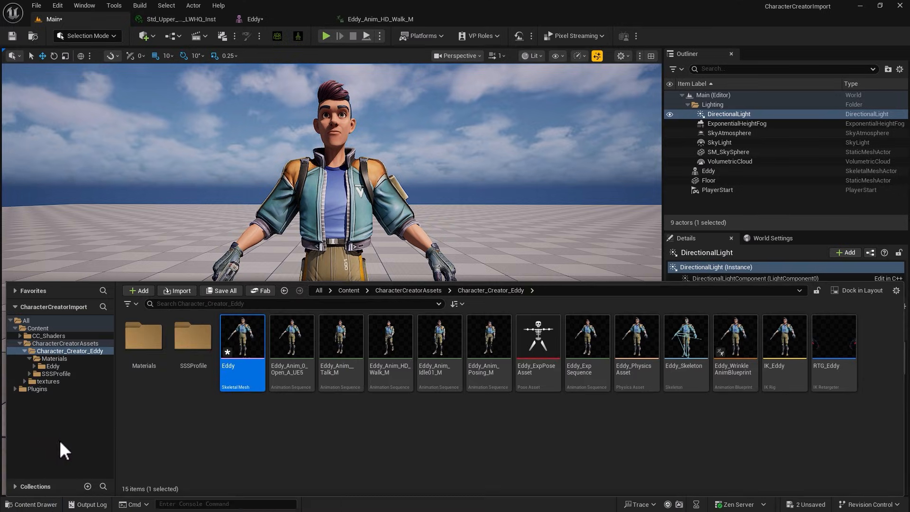
left_click(37, 328)
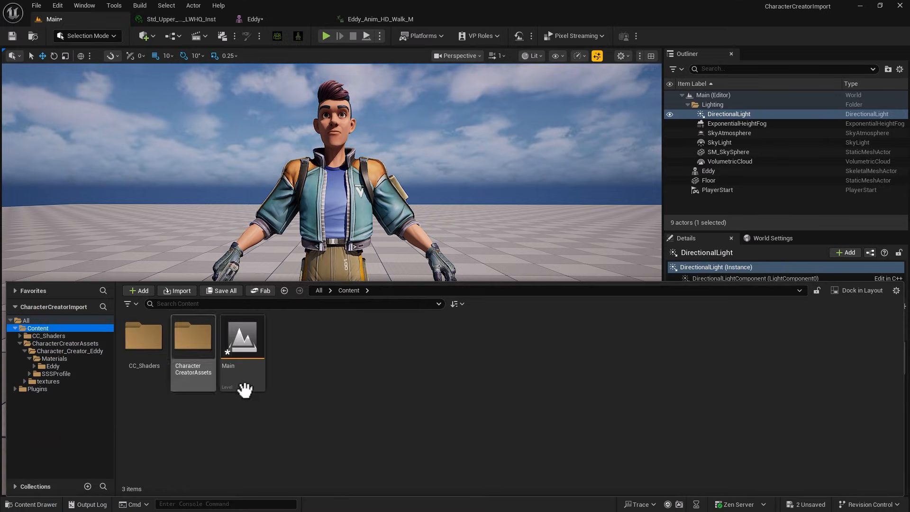
right_click(310, 354)
left_click(359, 244)
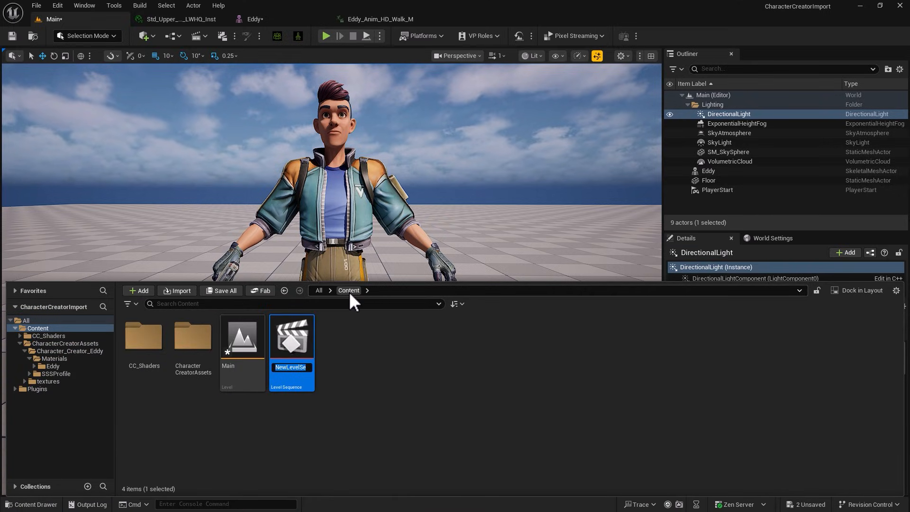
type("LS_Eddy")
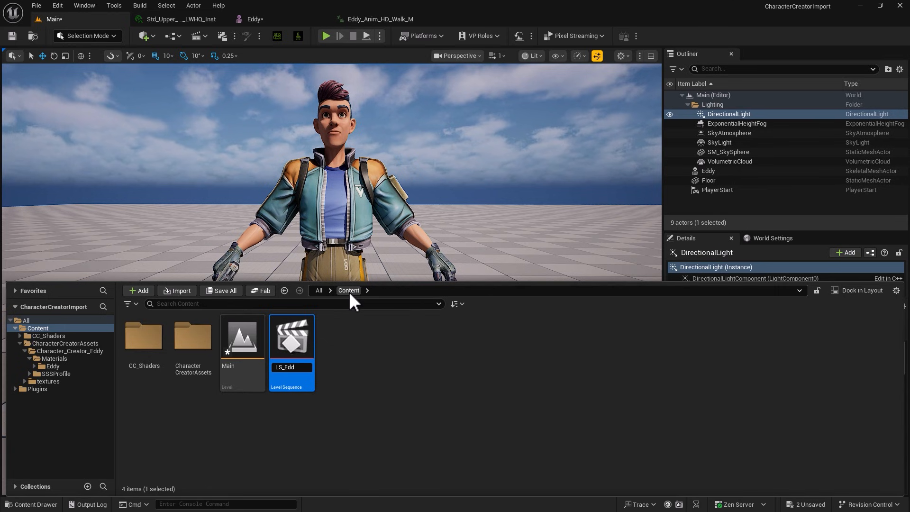
key("Return")
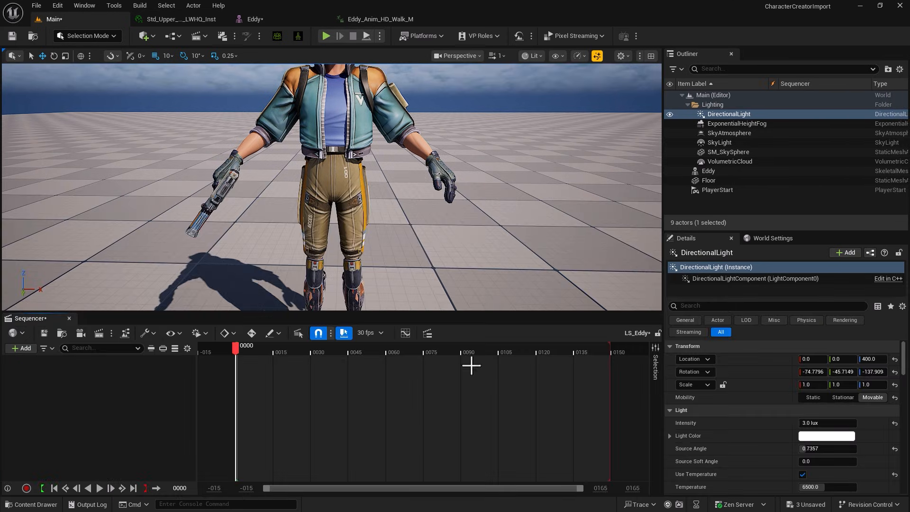
Add the Eddy actor to the LS_Eddy sequence and check which control rigs are offered for its track
left_click_drag(704, 170, 114, 390)
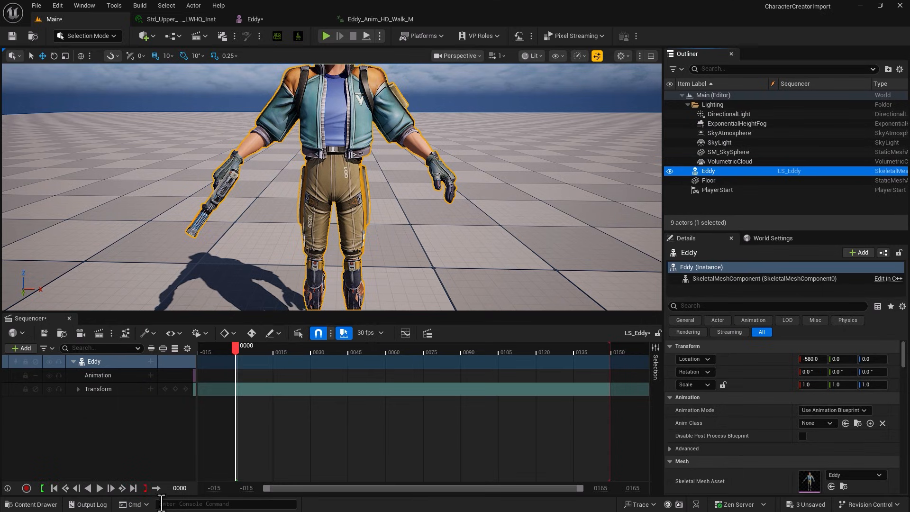
left_click(150, 361)
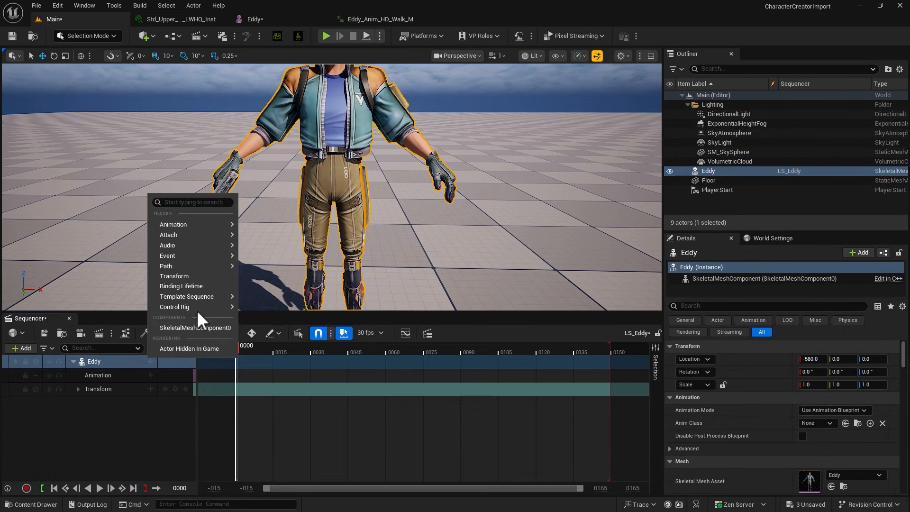
mouse_move(198, 307)
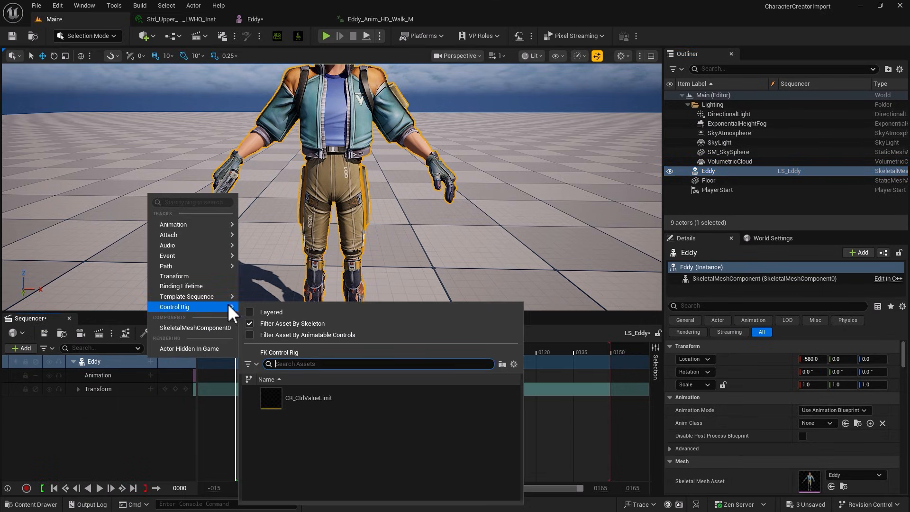
left_click(137, 454)
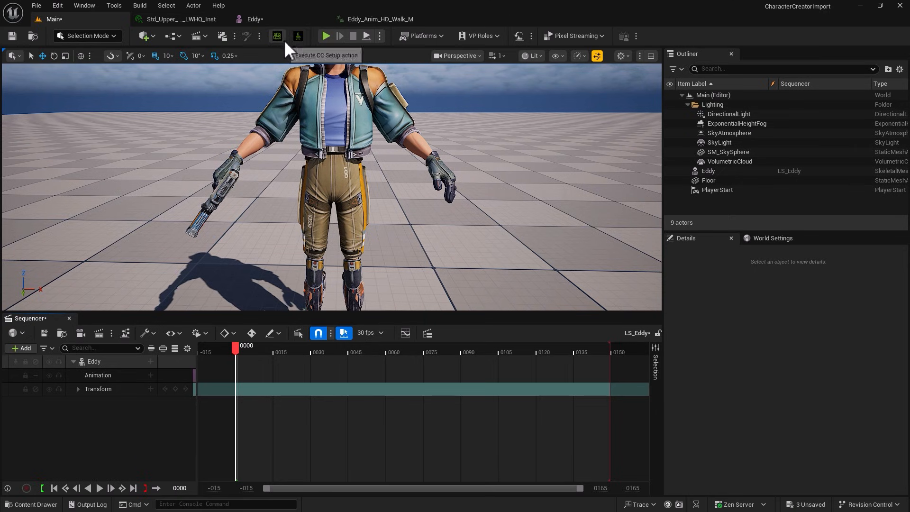
Generate the CC control rigs for the Eddy actor in the viewport and return to the Main level
left_click(343, 122)
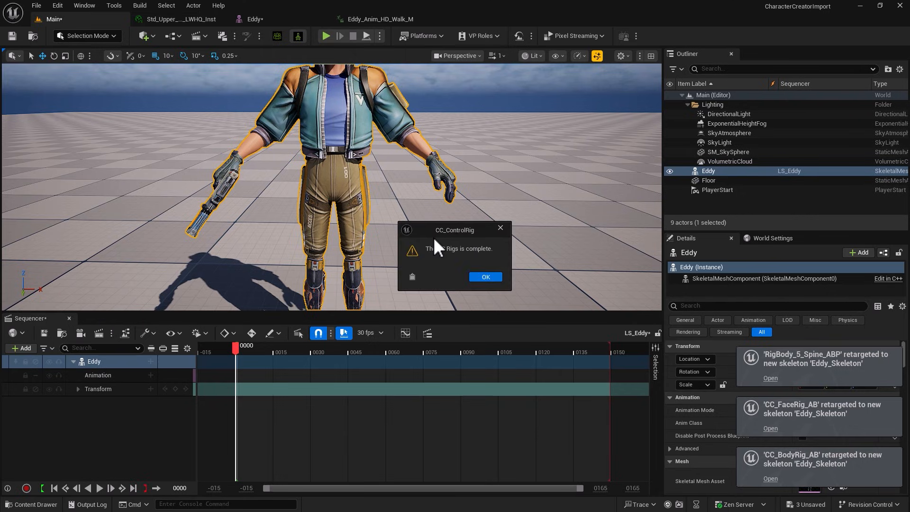
left_click(475, 277)
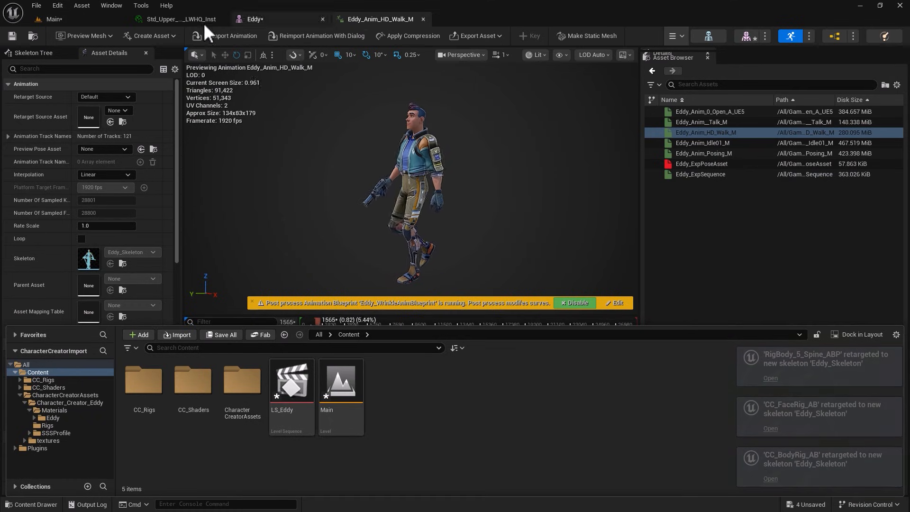
left_click(166, 19)
left_click(119, 19)
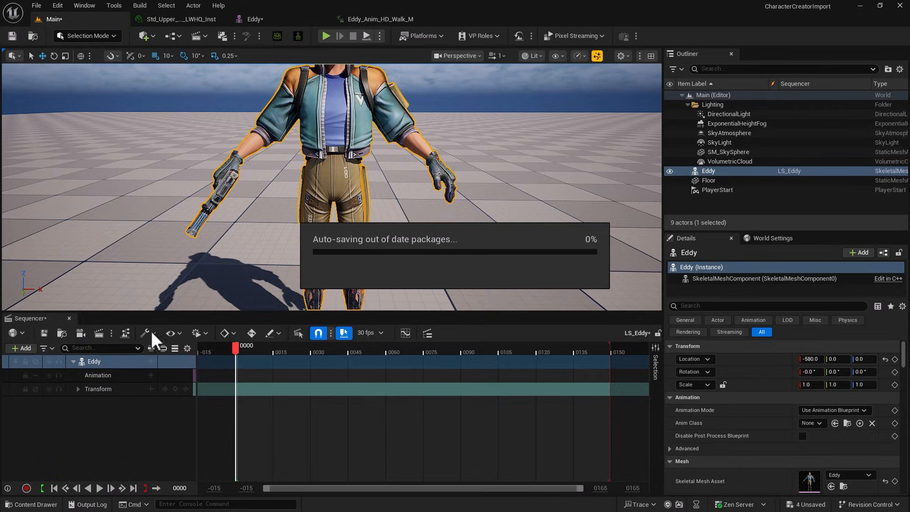
Add the CC_Face_Rig control rig to Eddy's track in the sequence
scroll(325, 216, "down", 5)
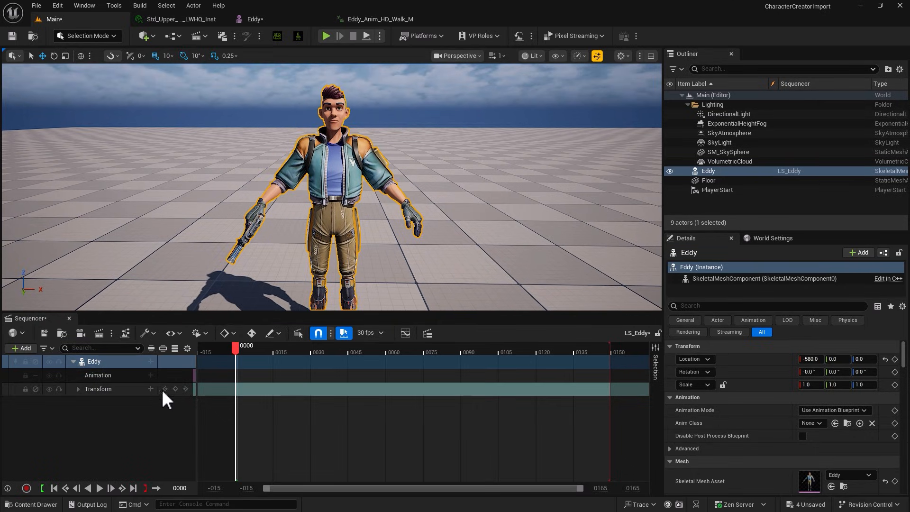
left_click(149, 360)
left_click(150, 360)
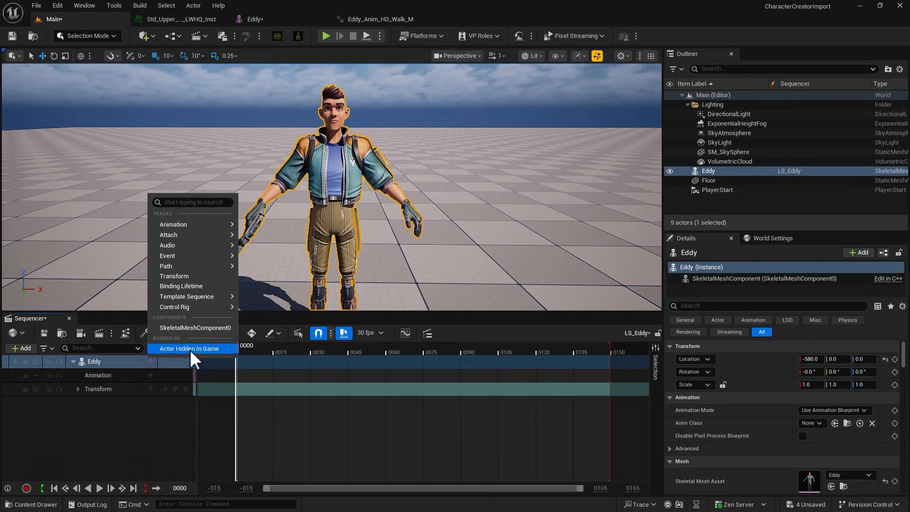
mouse_move(198, 306)
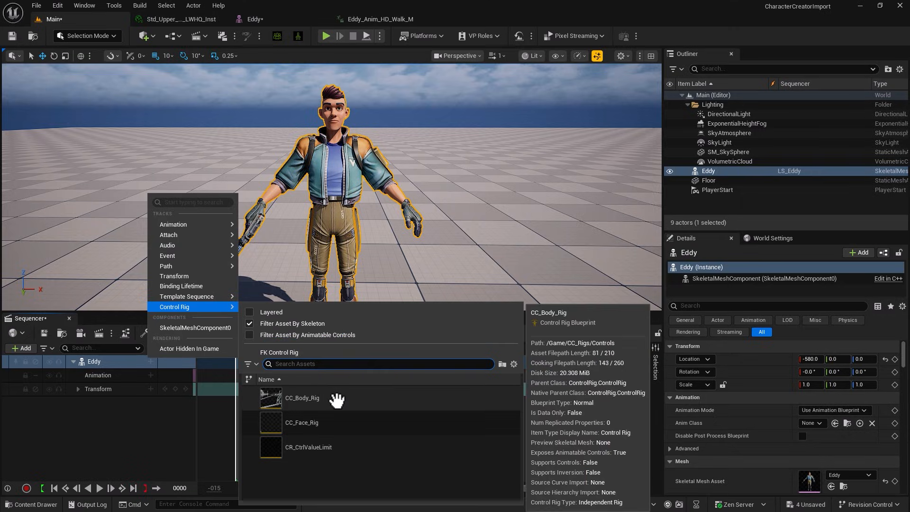
left_click(298, 422)
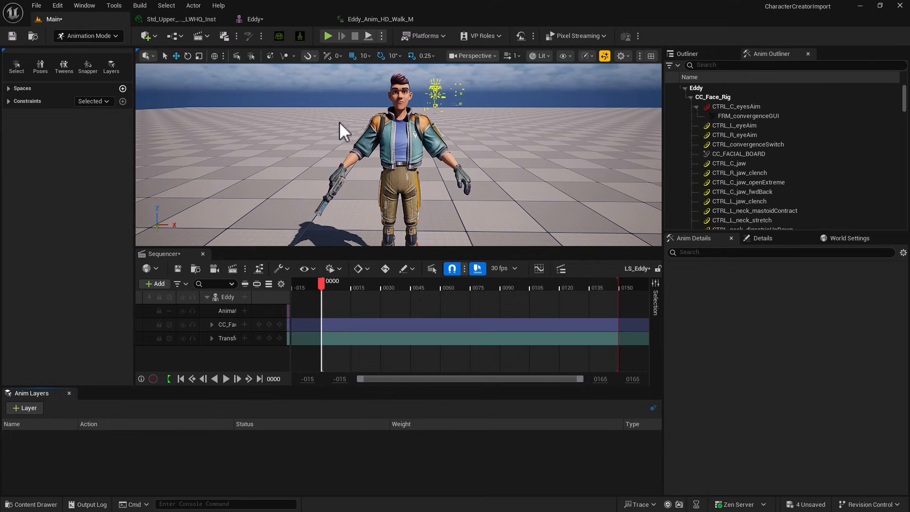
Move the CTRL_C_eye control on Eddy's facial board to about 0.20, 0.64 and key it at frame 0
scroll(394, 93, "up", 5)
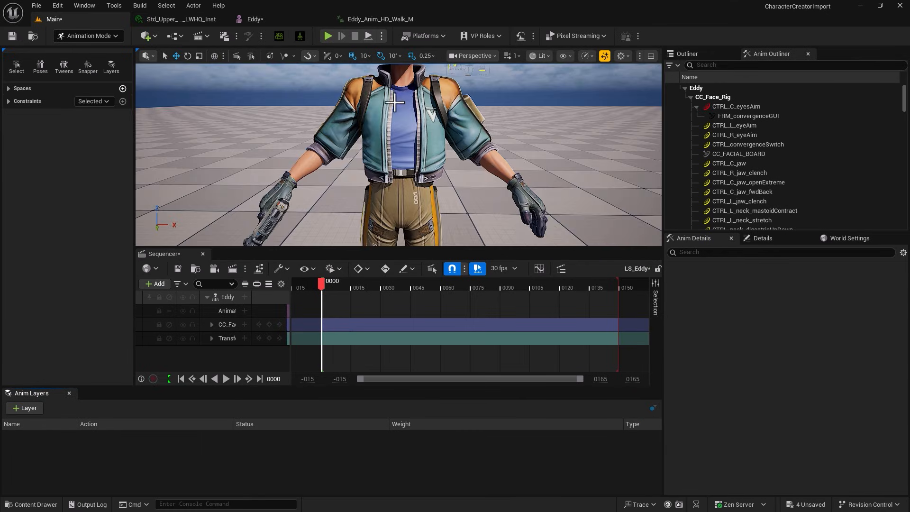
middle_click_drag(394, 102, 369, 148)
left_click_drag(369, 148, 369, 122, "alt")
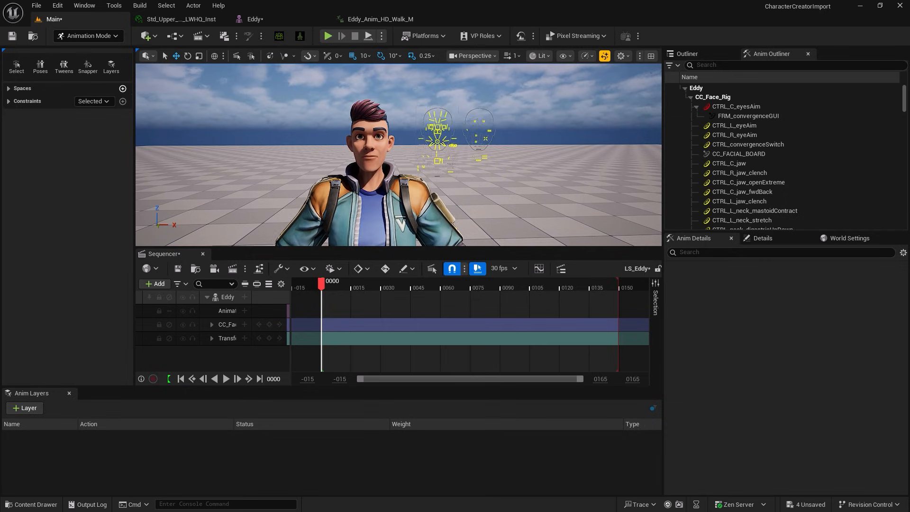
scroll(398, 155, "up", 4)
middle_click_drag(360, 161, 397, 161)
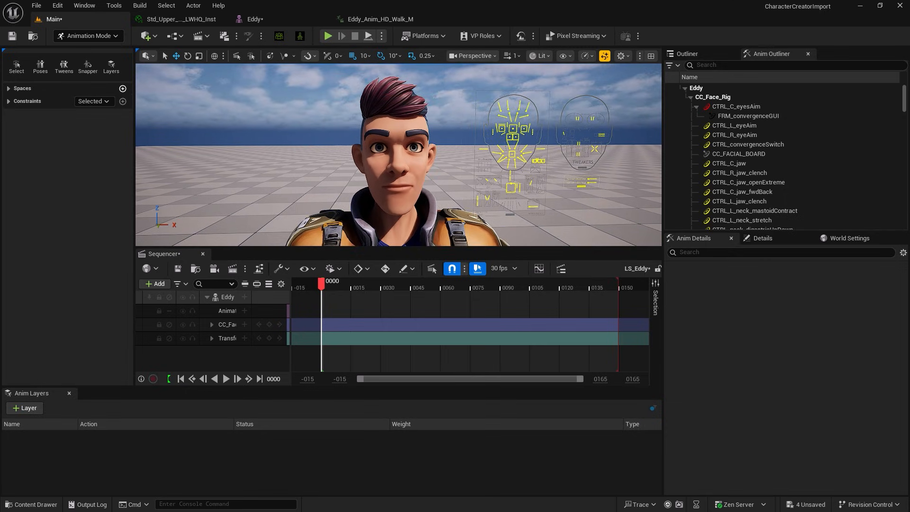
left_click(512, 128)
left_click_drag(512, 127, 512, 86)
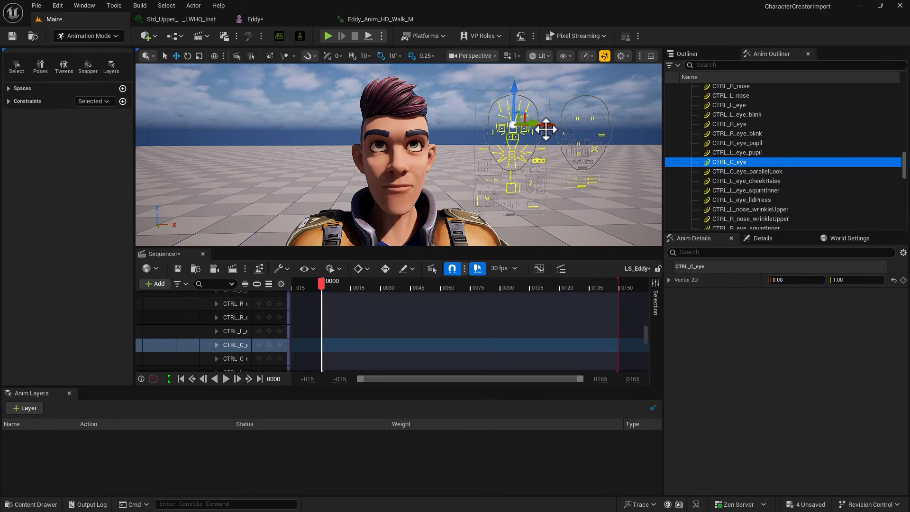
left_click_drag(538, 126, 516, 127)
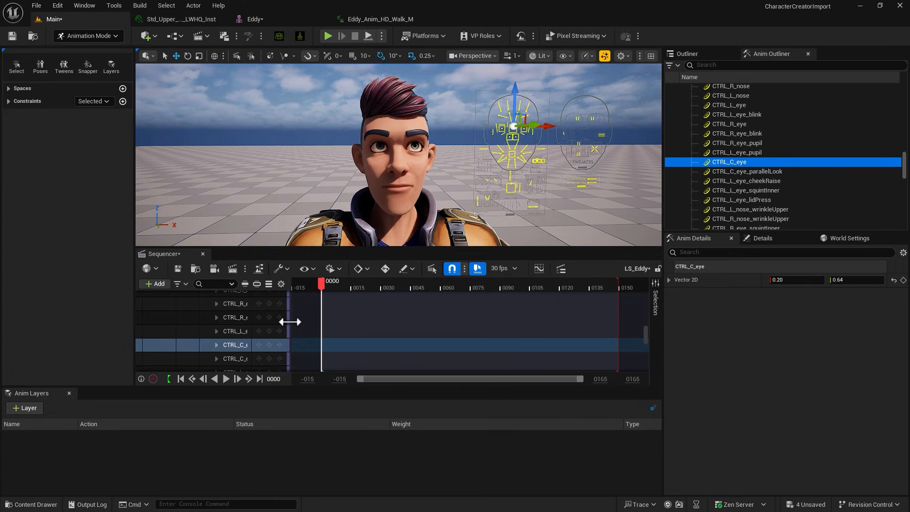
left_click_drag(290, 319, 335, 321)
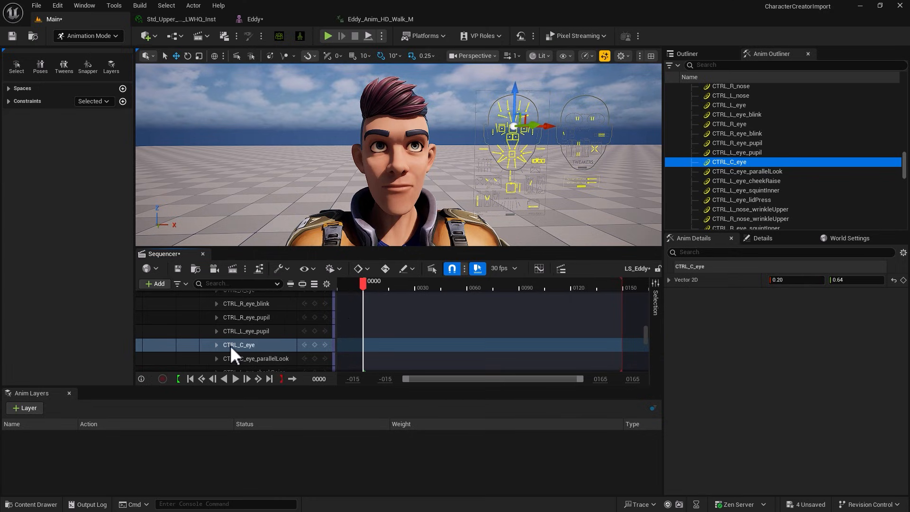
left_click(314, 345)
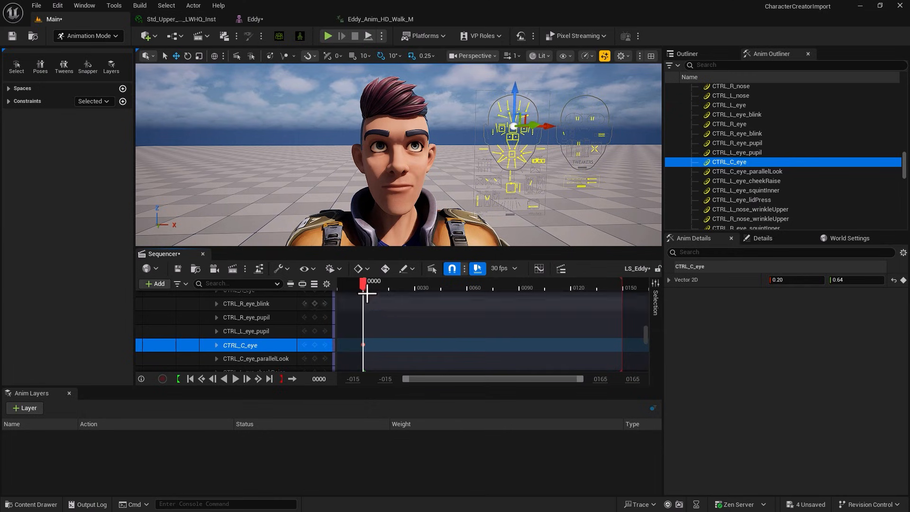
Key CTRL_C_eye at frame 87 with its second value lowered to -1.00, and scrub back to frame 44 to preview the eye movement
left_click_drag(367, 280, 515, 286)
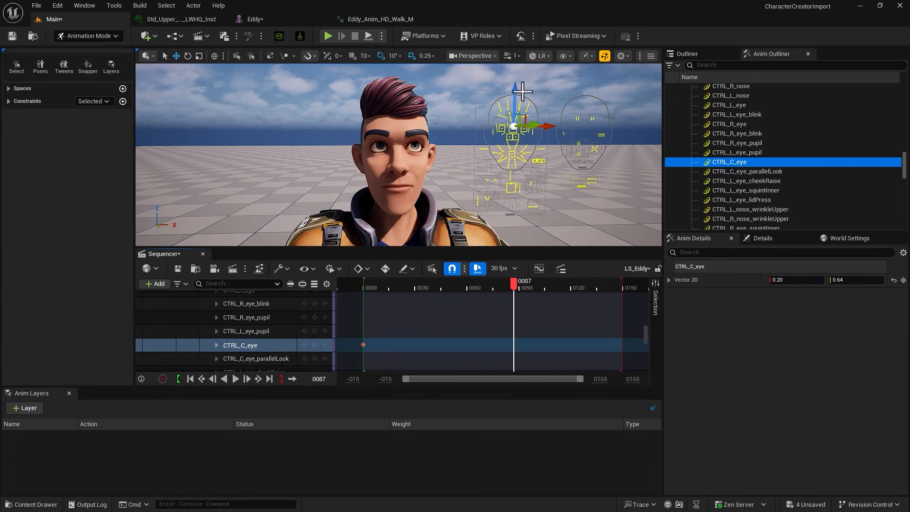
left_click_drag(521, 91, 516, 95)
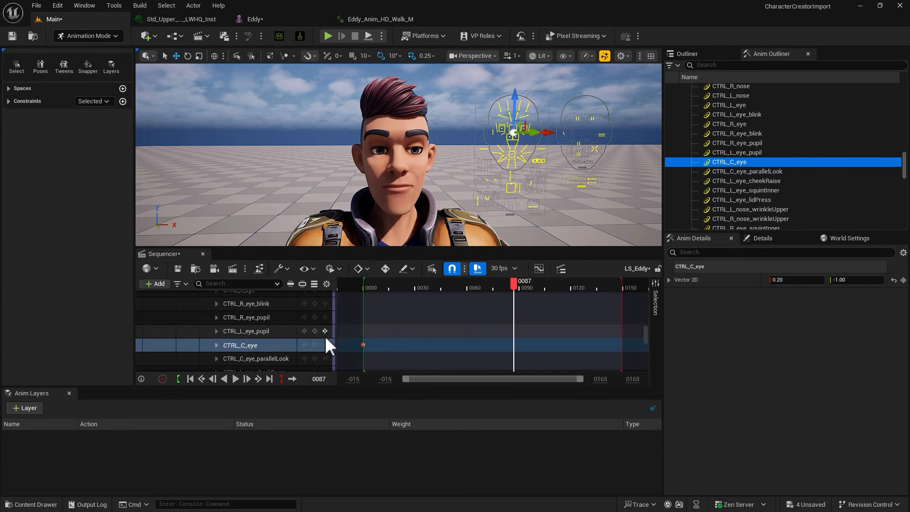
left_click(315, 345)
left_click_drag(506, 285, 442, 300)
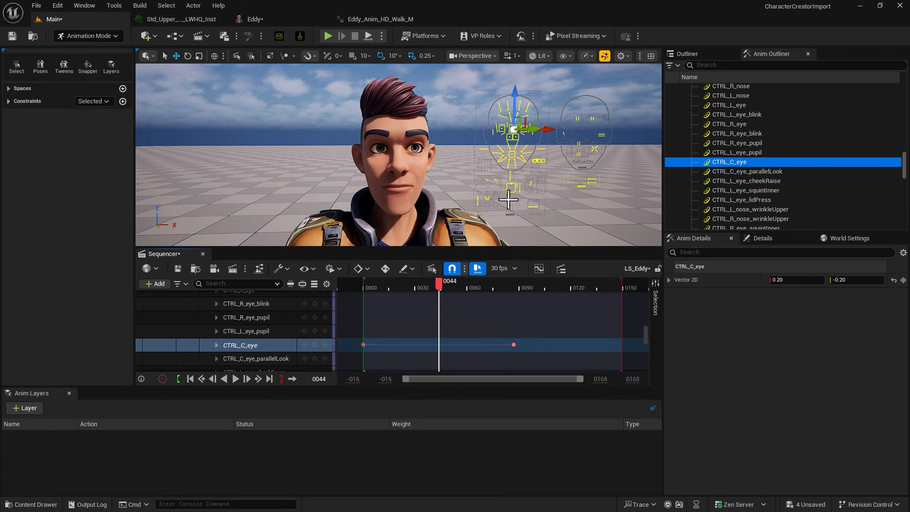
Make Eddy smile at frame 44 by raising CTRL_R_mouth_cornerPull and setting CTRL_L_mouth_cornerPull to 1.00
left_click(503, 152)
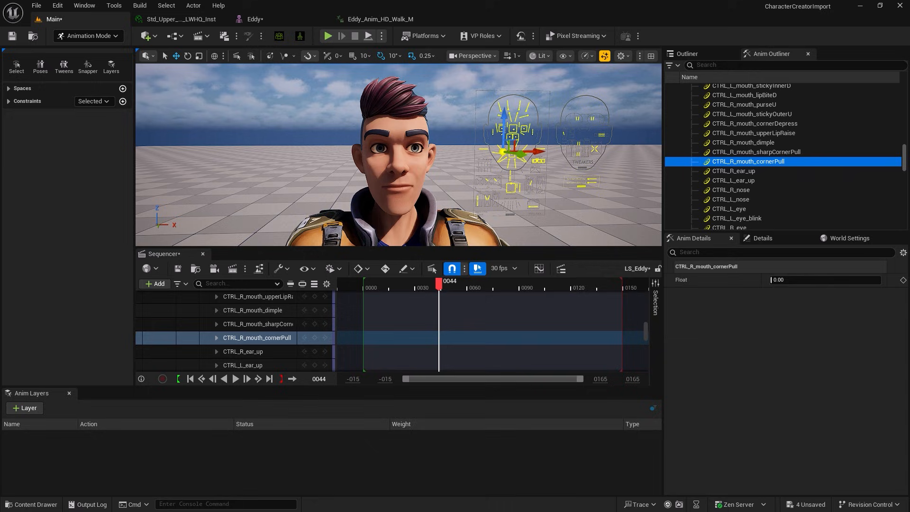
left_click_drag(504, 151, 498, 145)
left_click(522, 152)
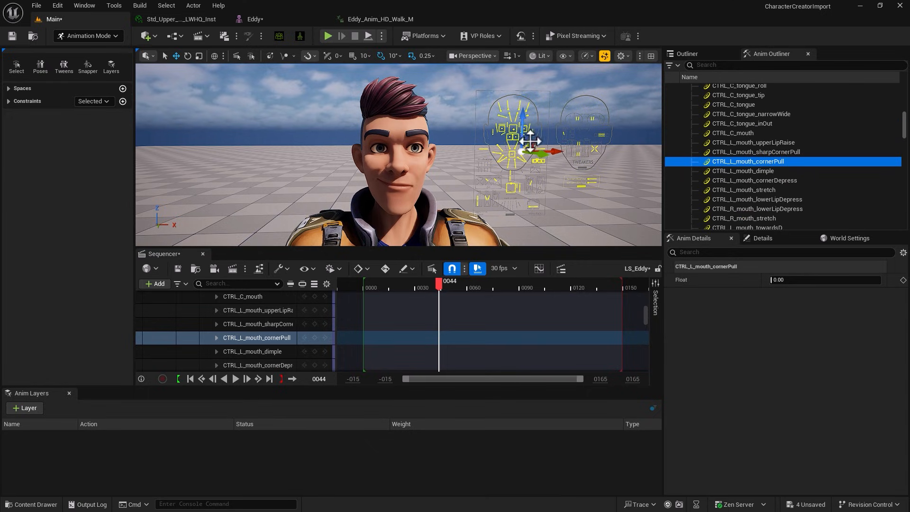
left_click_drag(531, 131, 523, 115)
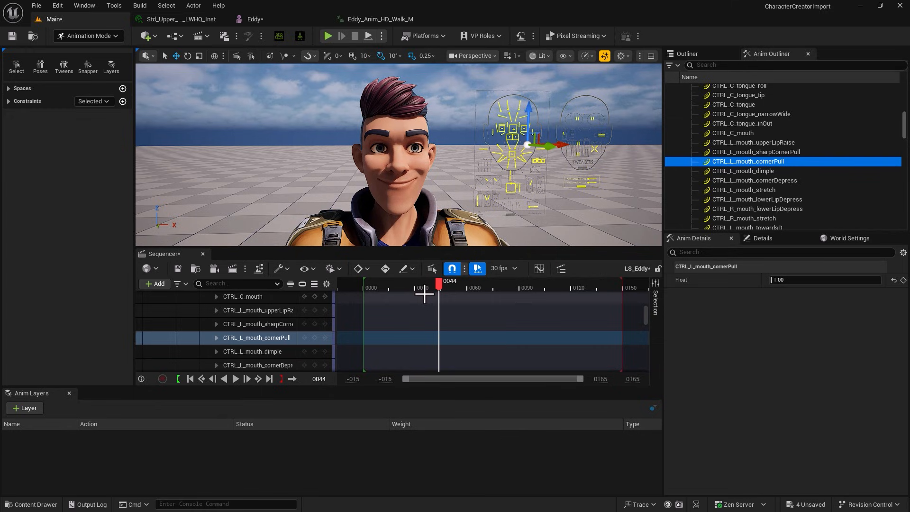
Set the 10_happy_ morph target of the Eddy skeletal mesh to about 1.0 and examine the expression on the face up close
left_click(269, 22)
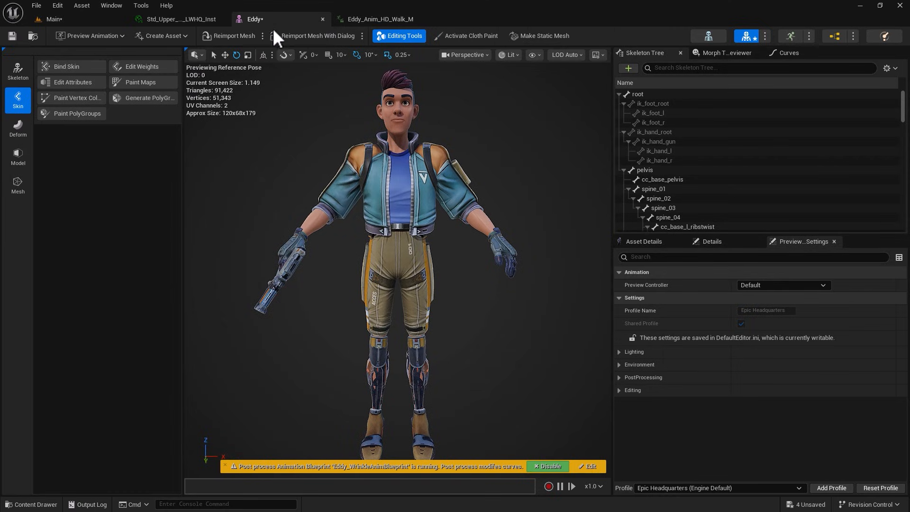
left_click(707, 54)
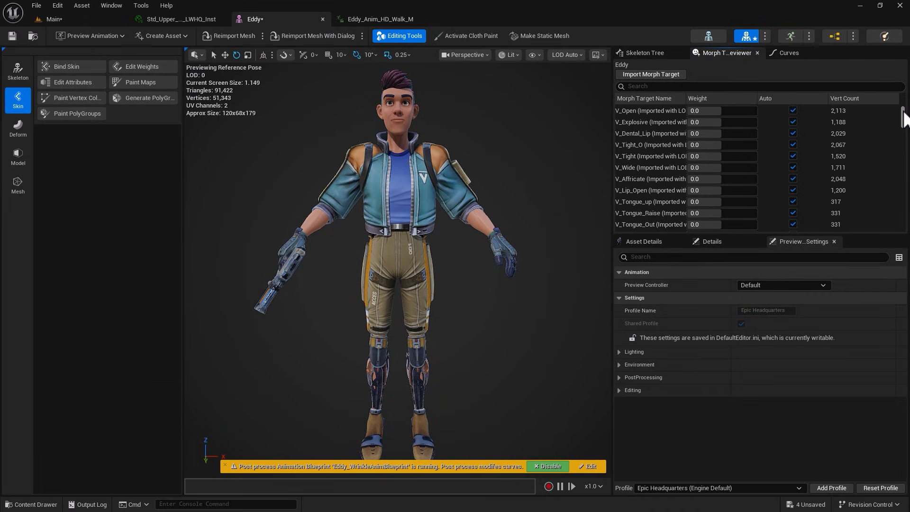
left_click_drag(903, 119, 901, 180)
left_click_drag(901, 181, 903, 163)
left_click_drag(726, 126, 757, 125)
middle_click_drag(209, 120, 204, 186)
scroll(294, 126, "up", 7)
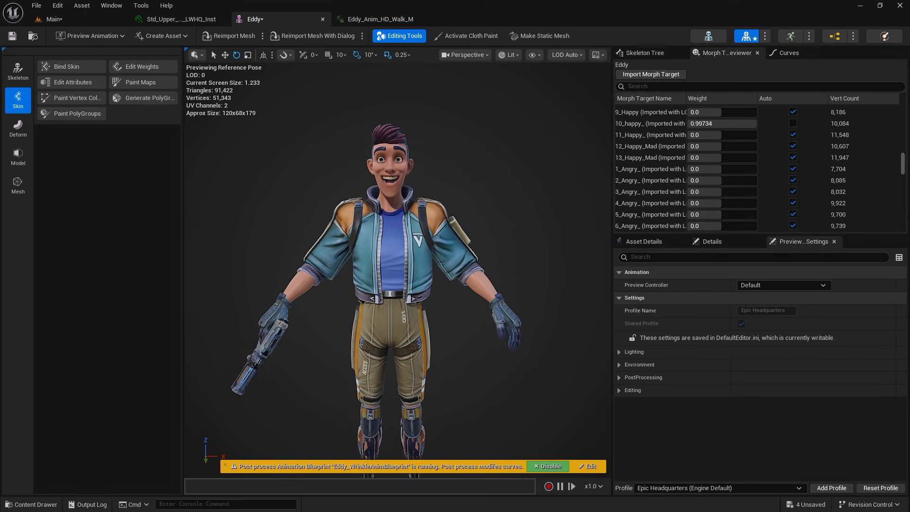
middle_click_drag(293, 126, 333, 233)
left_click_drag(300, 129, 316, 125, "alt")
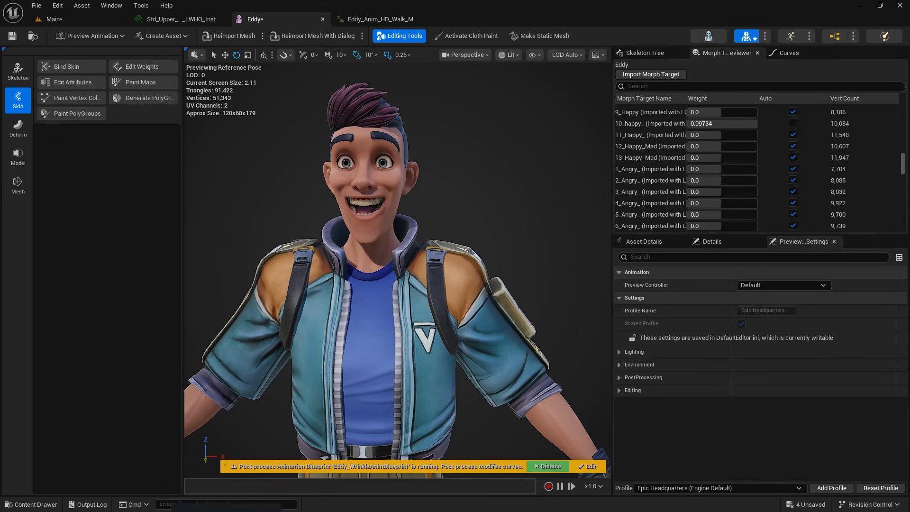
left_click_drag(259, 136, 247, 128, "alt")
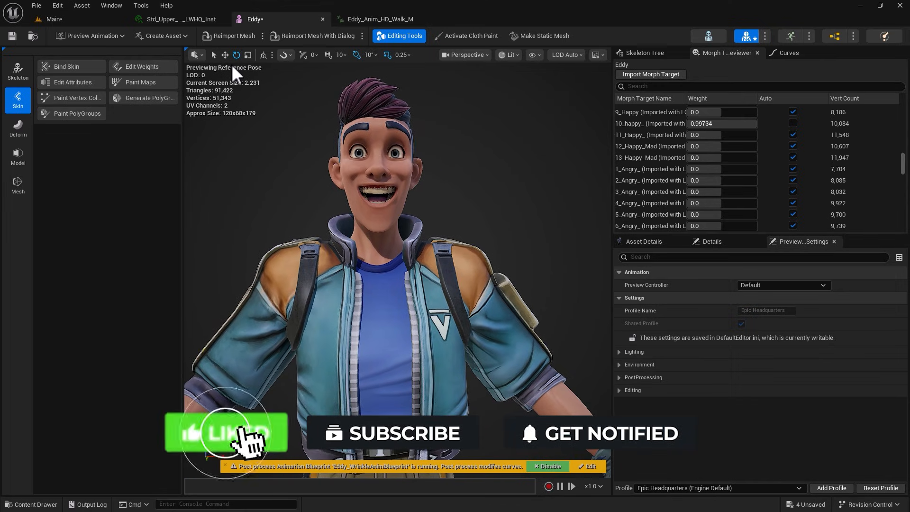